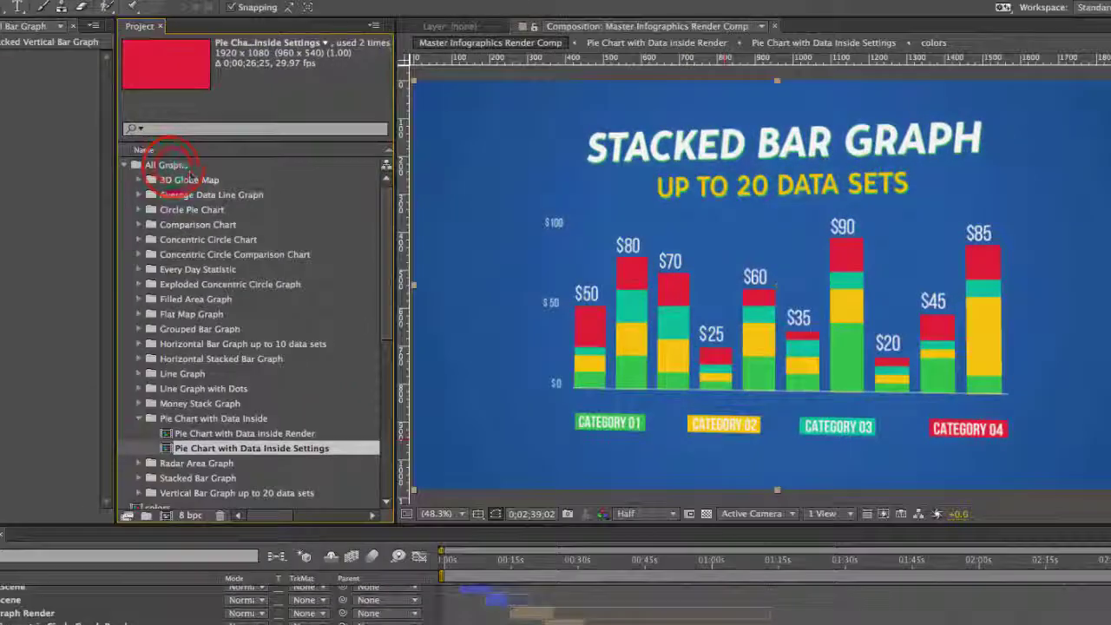
Step: Collapse the Pie Chart with Data Inside folder and open the Stacked Vertical Bar Graph composition from the Stacked Bar Graph folder
left_click(172, 166)
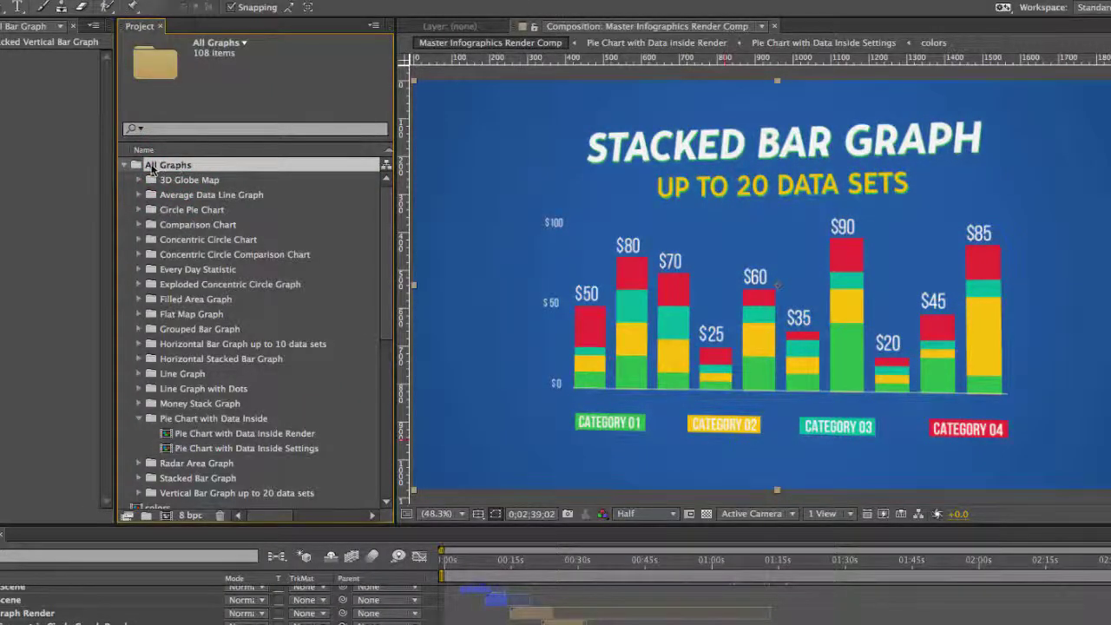
left_click(142, 420)
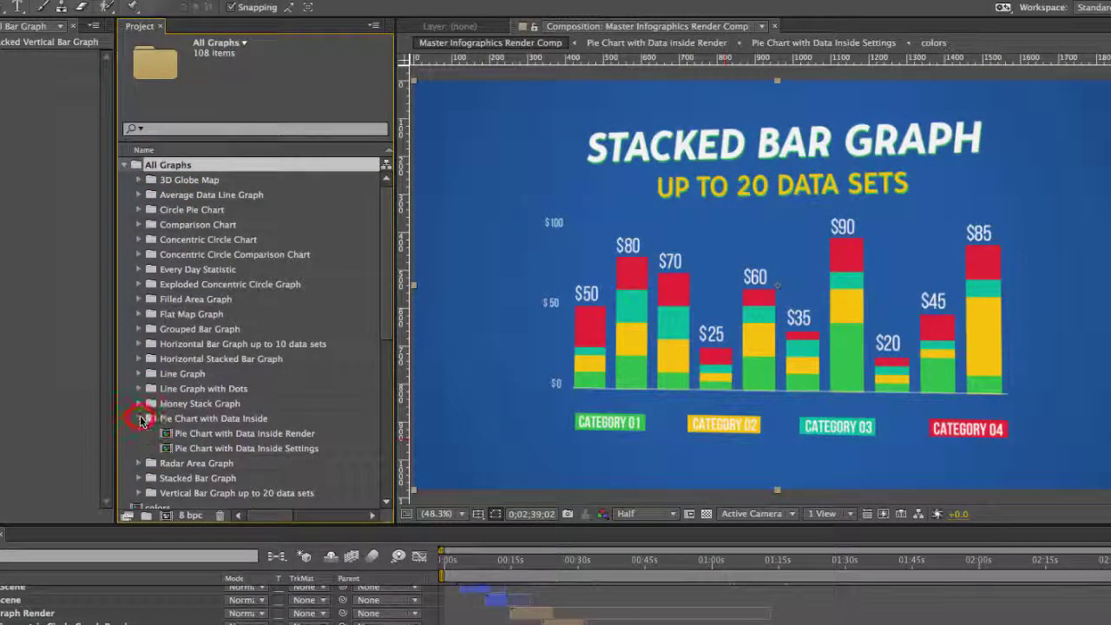
left_click(146, 449)
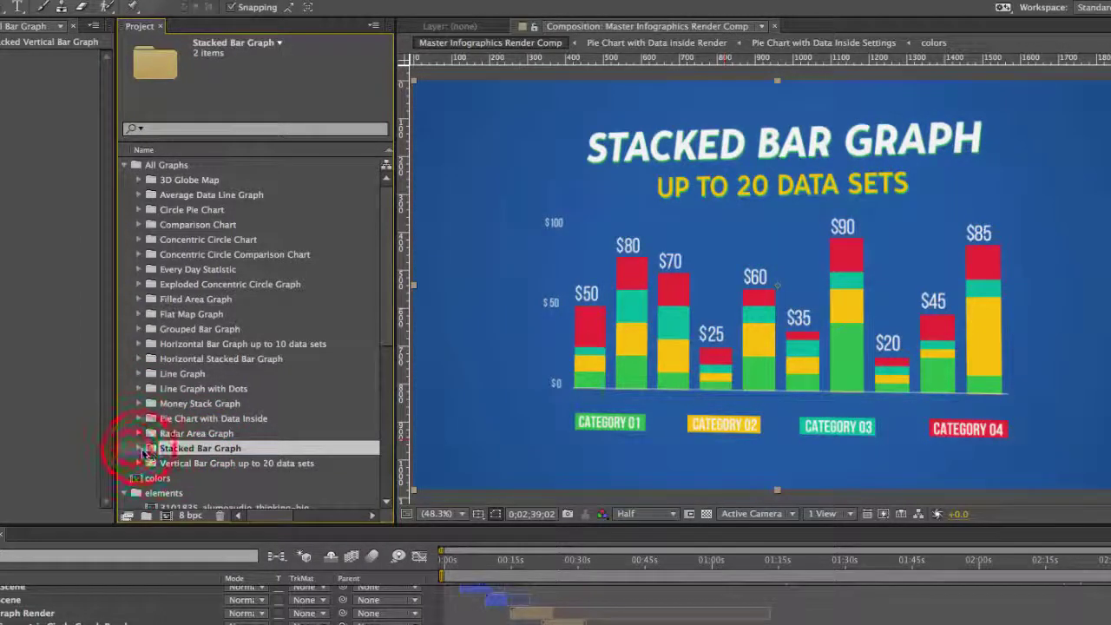
left_click(140, 448)
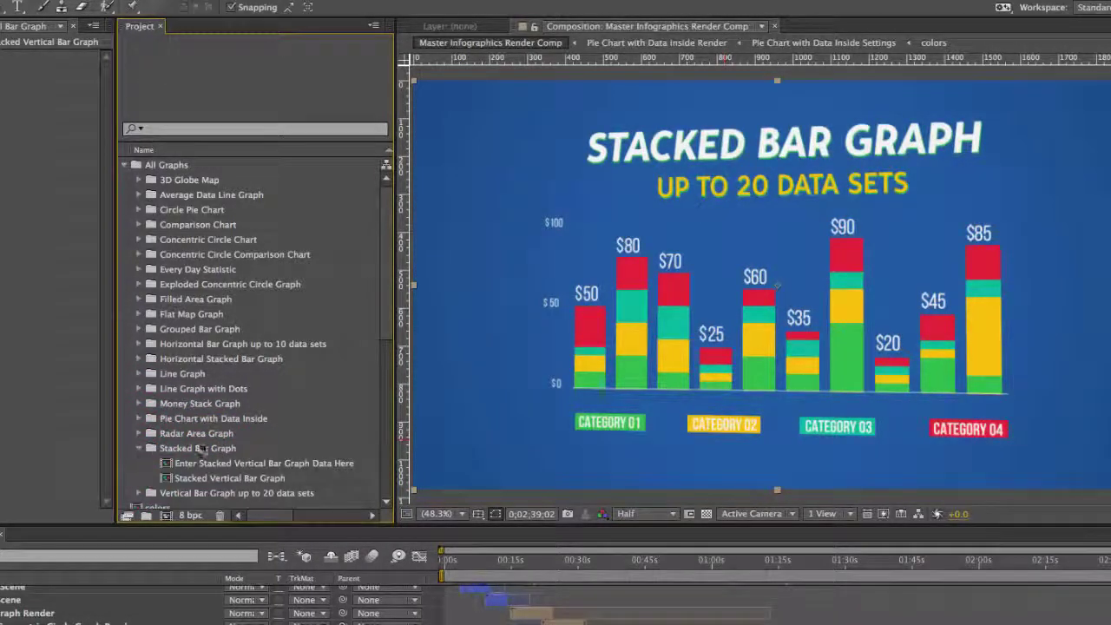
double_click(247, 477)
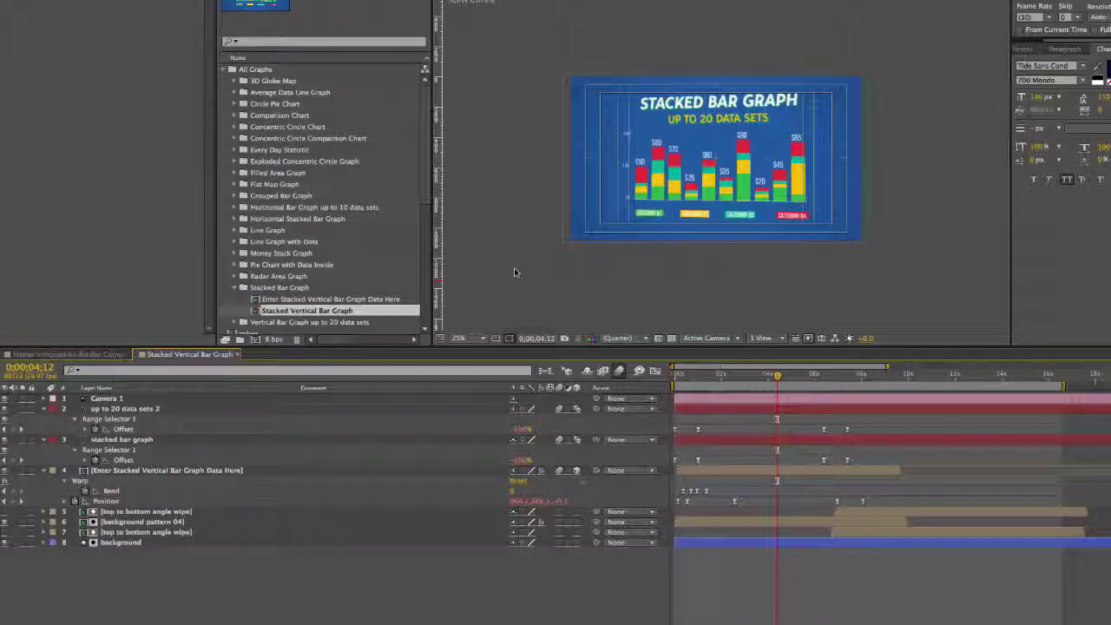
Step: Examine Camera 1's Point of Interest and Position keyframes by scrubbing the composition, and collapse the layer again
left_click(113, 439)
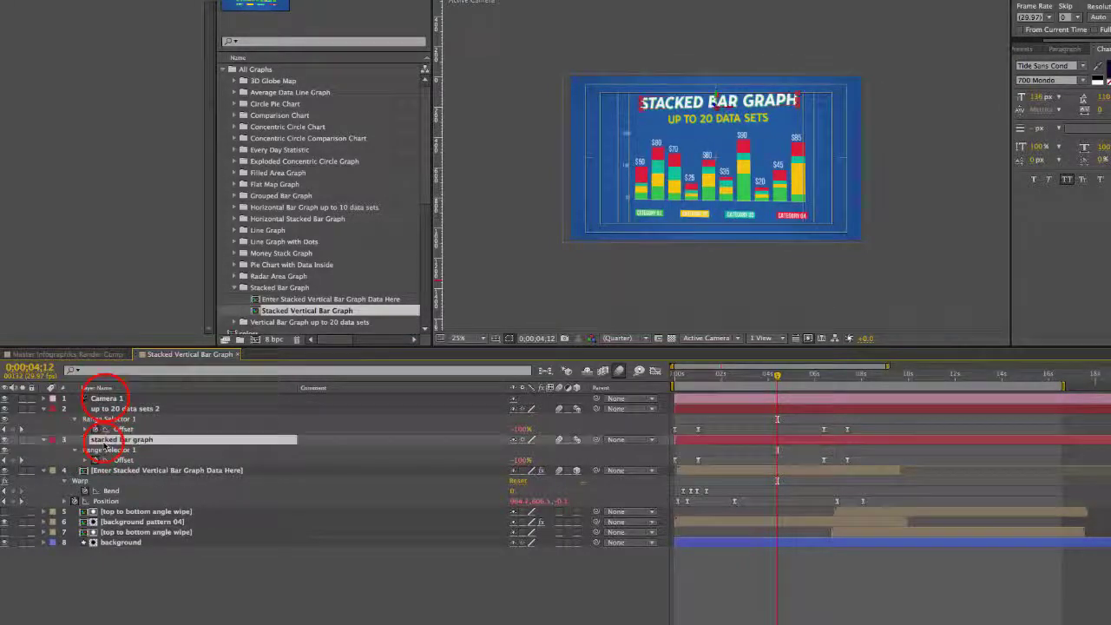
left_click(103, 399)
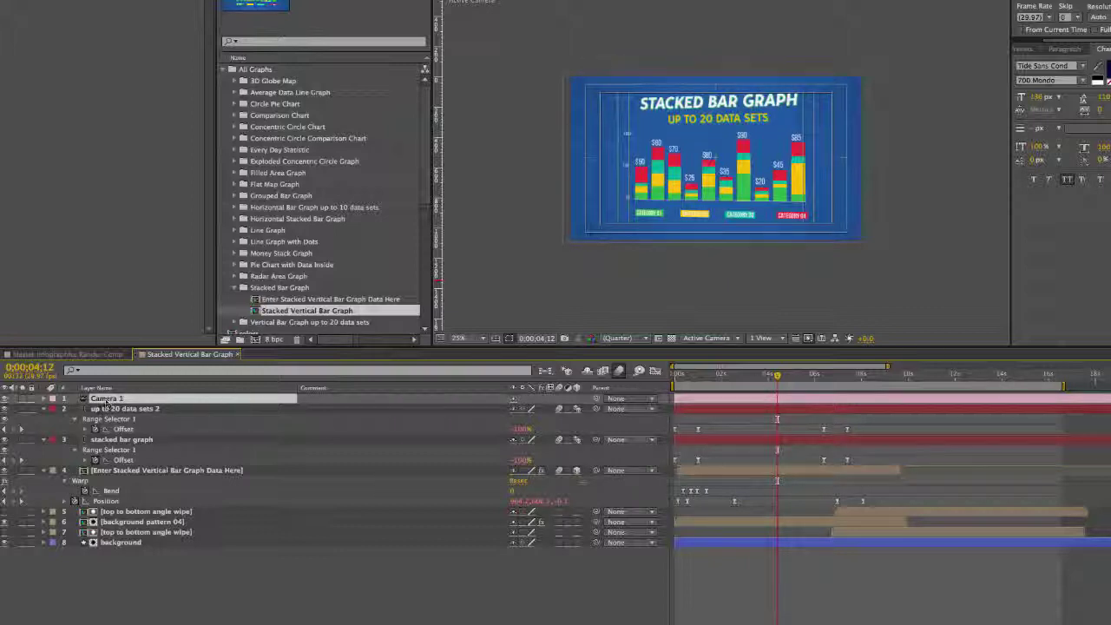
key("u")
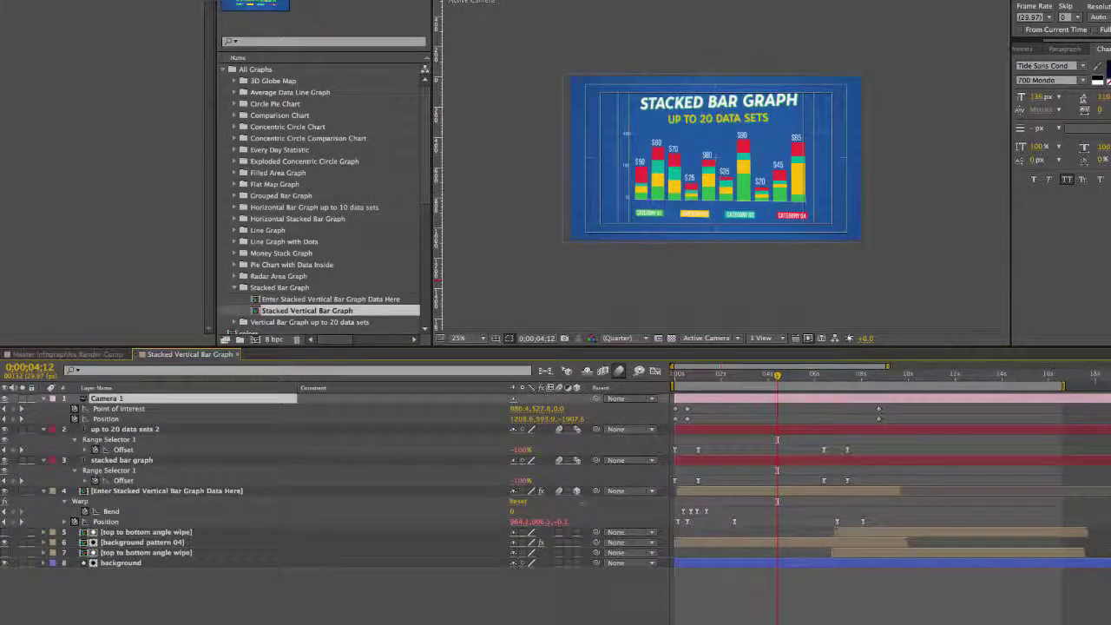
left_click(829, 375)
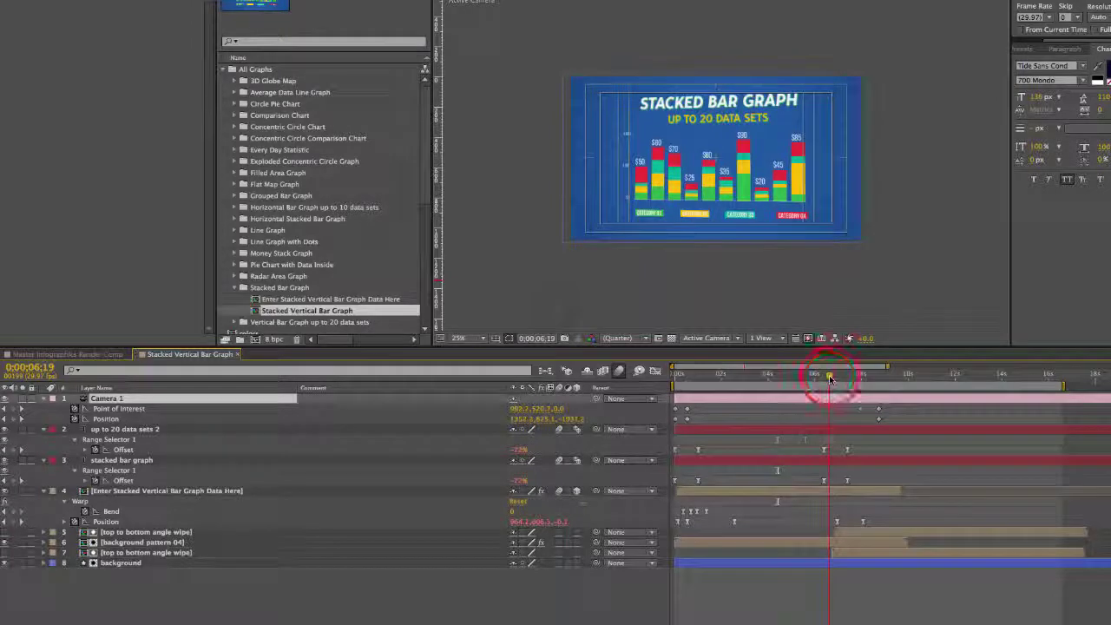
left_click(764, 375)
key("u")
Step: Replace the "stacked bar graph" title layer's text with "YOUR TEXT"
left_click(122, 408)
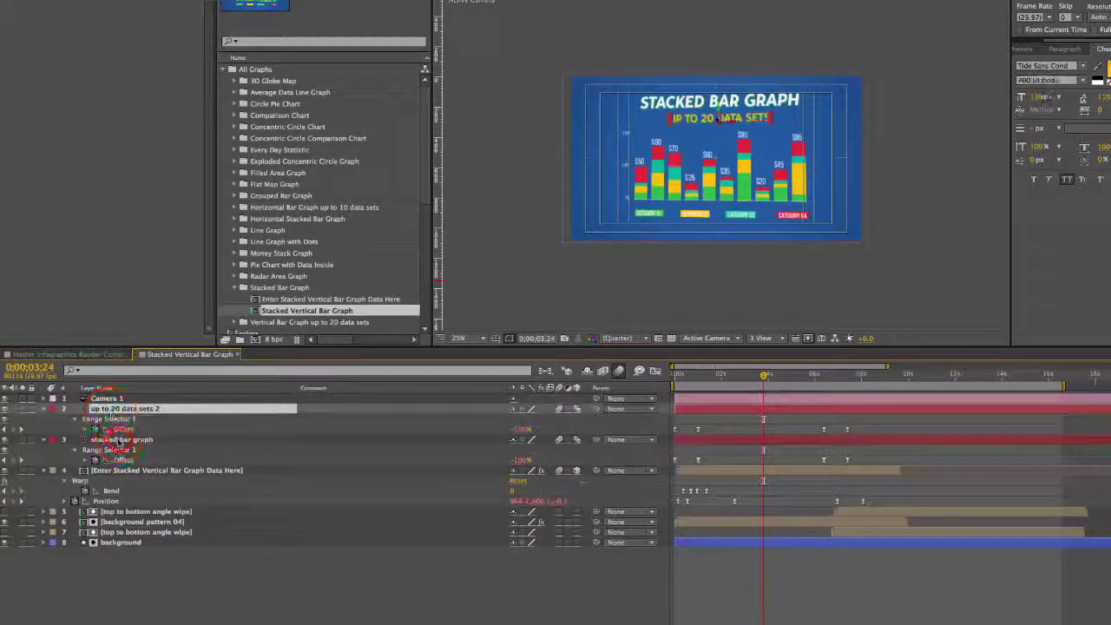
left_click(120, 440)
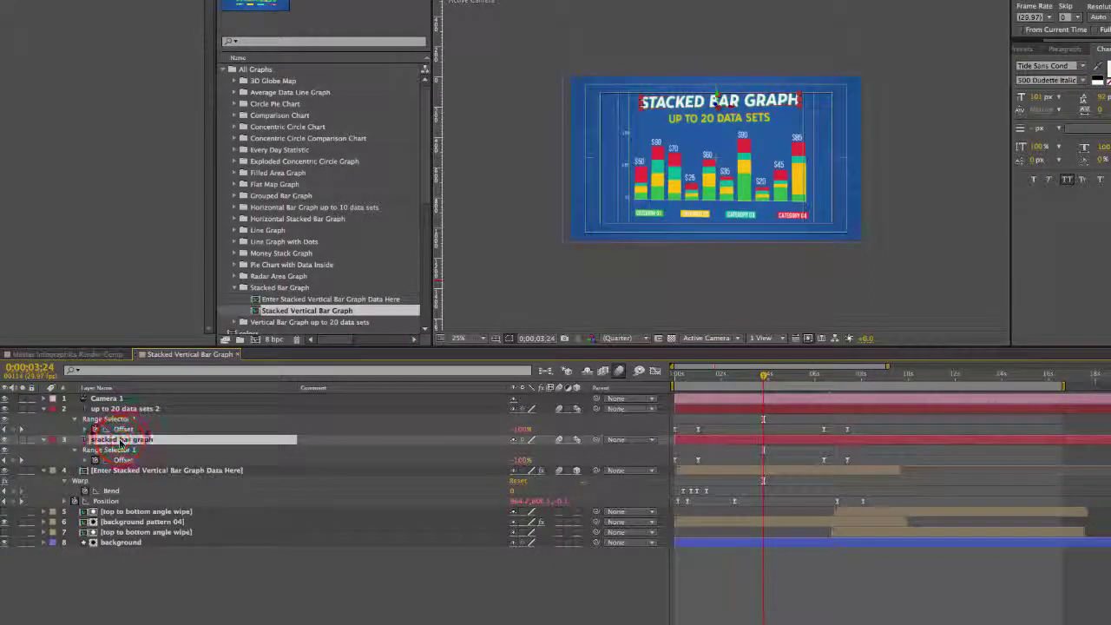
double_click(120, 440)
type("Y")
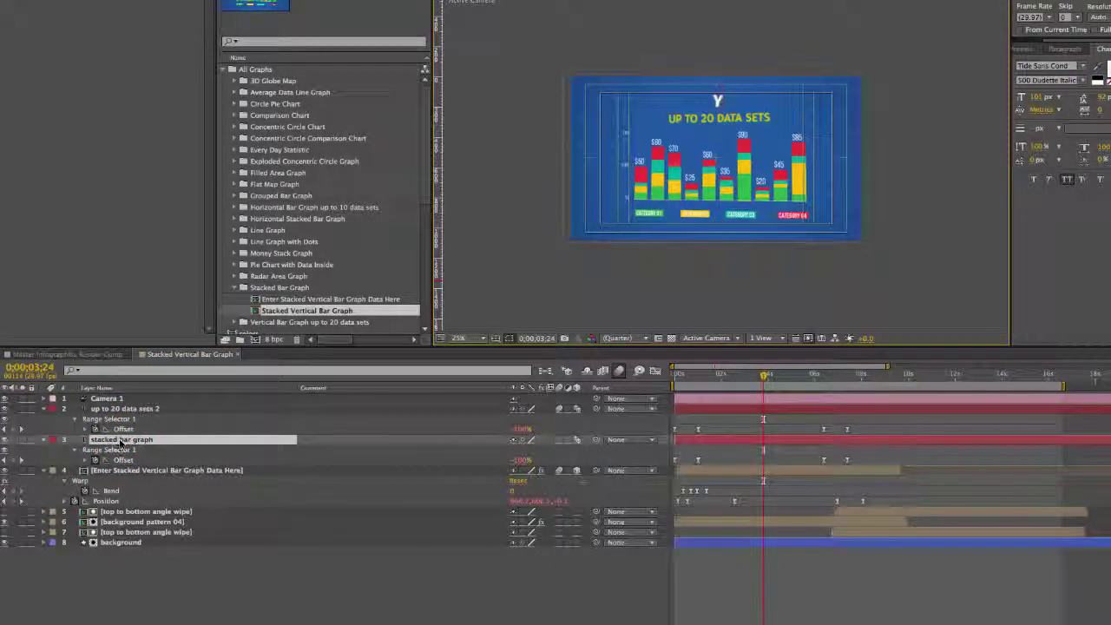
type("OUr text")
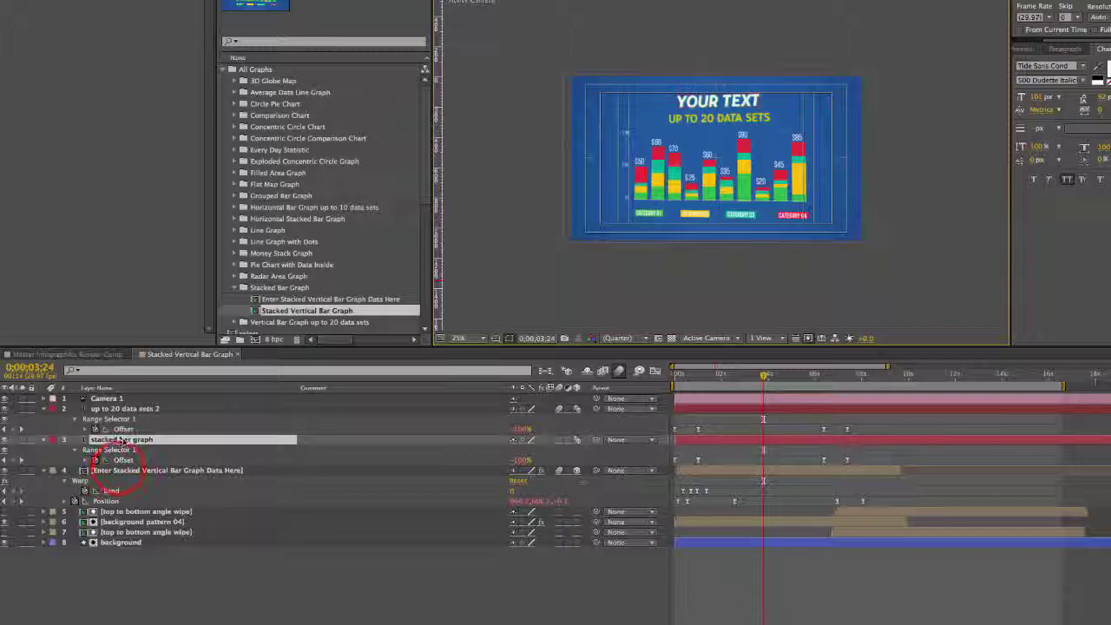
left_click(123, 470)
left_click(121, 439)
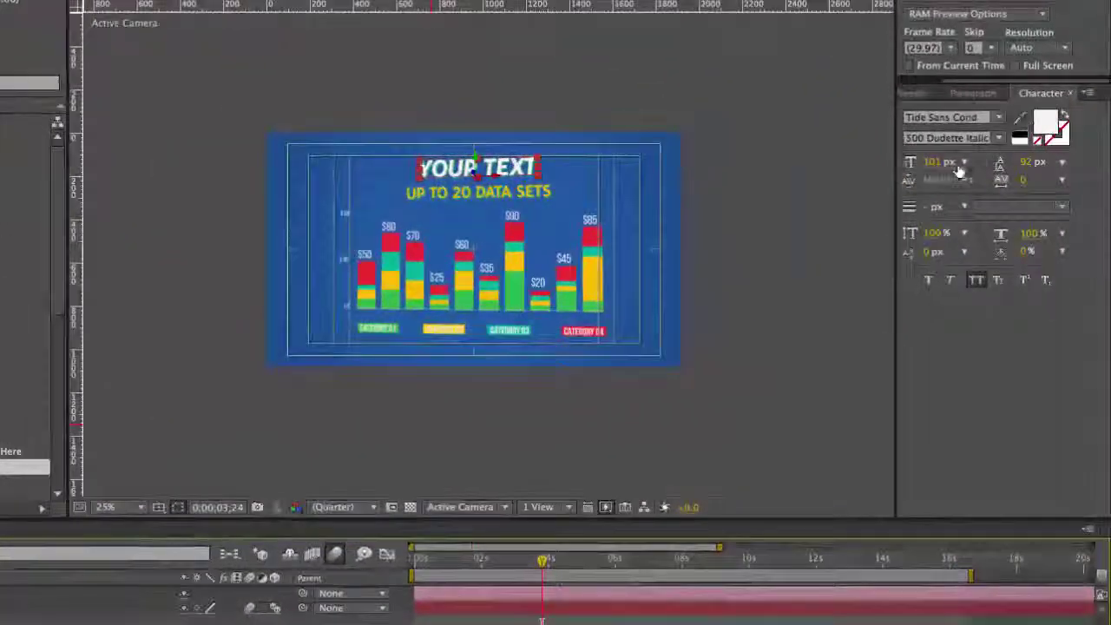
Step: Review the title layer's character formatting, including its font, style, size and All Caps option
left_click(1103, 50)
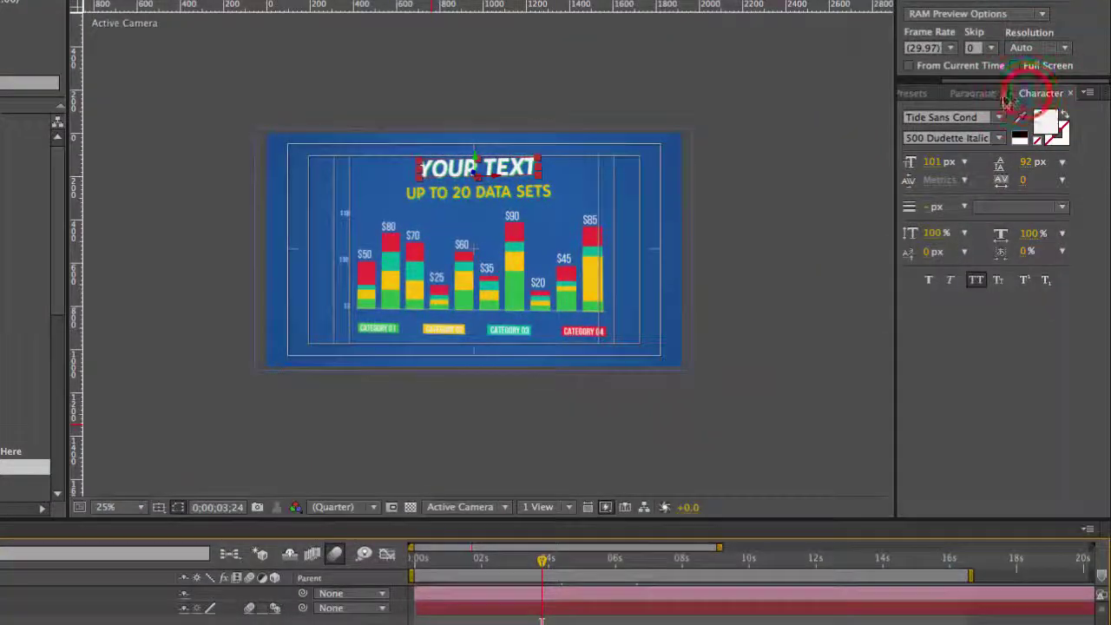
left_click(1028, 96)
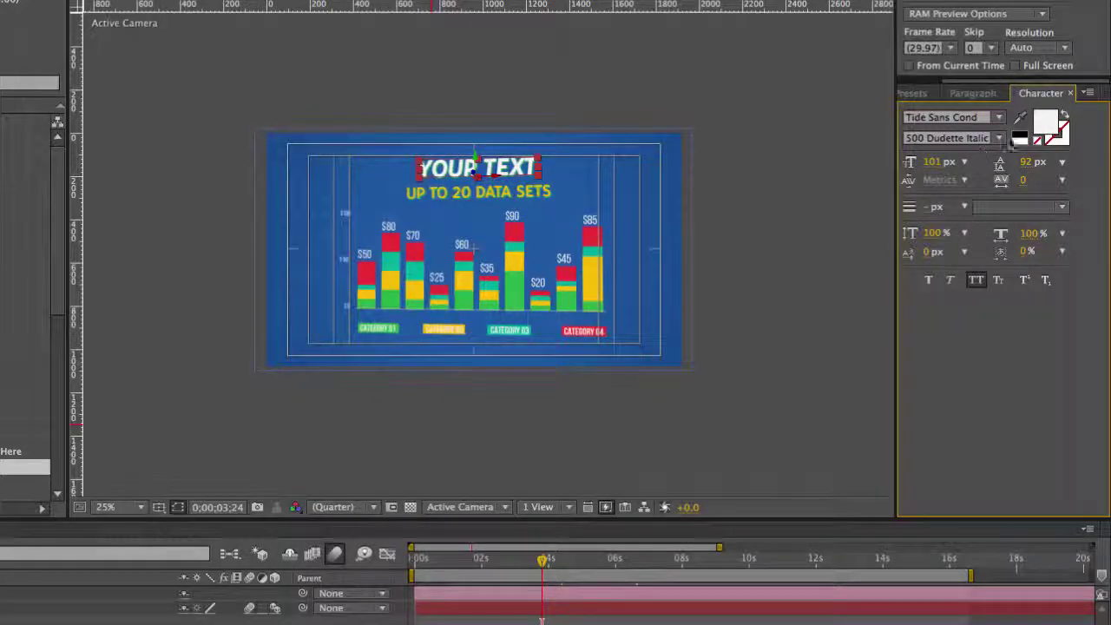
left_click(976, 281)
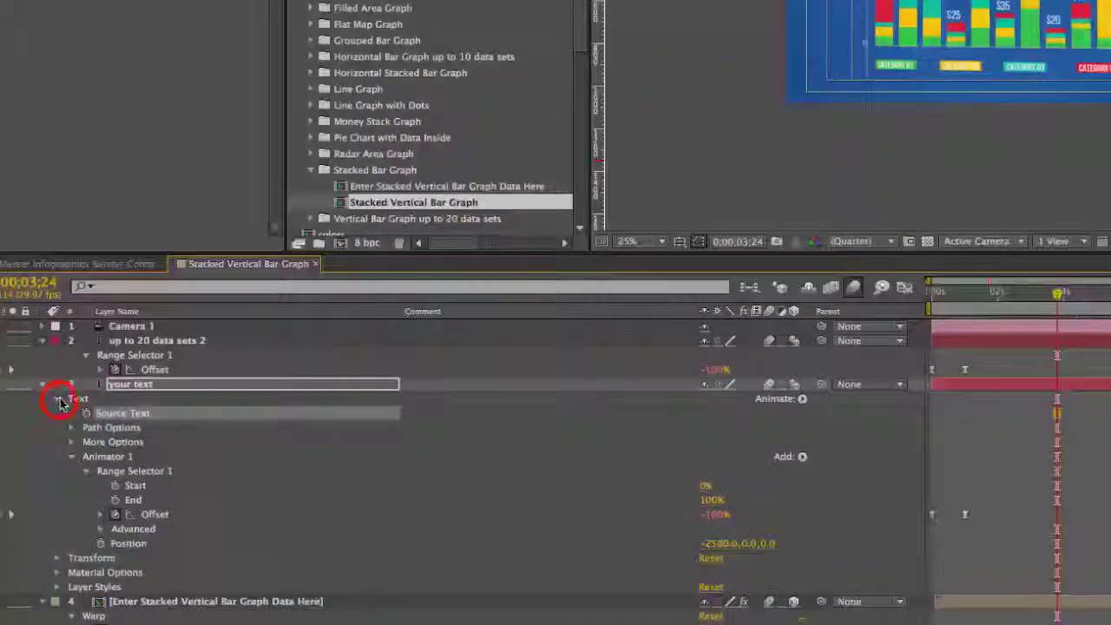
Step: Examine the Drop Shadow layer style settings on the title layer and collapse the layer's properties
left_click(56, 398)
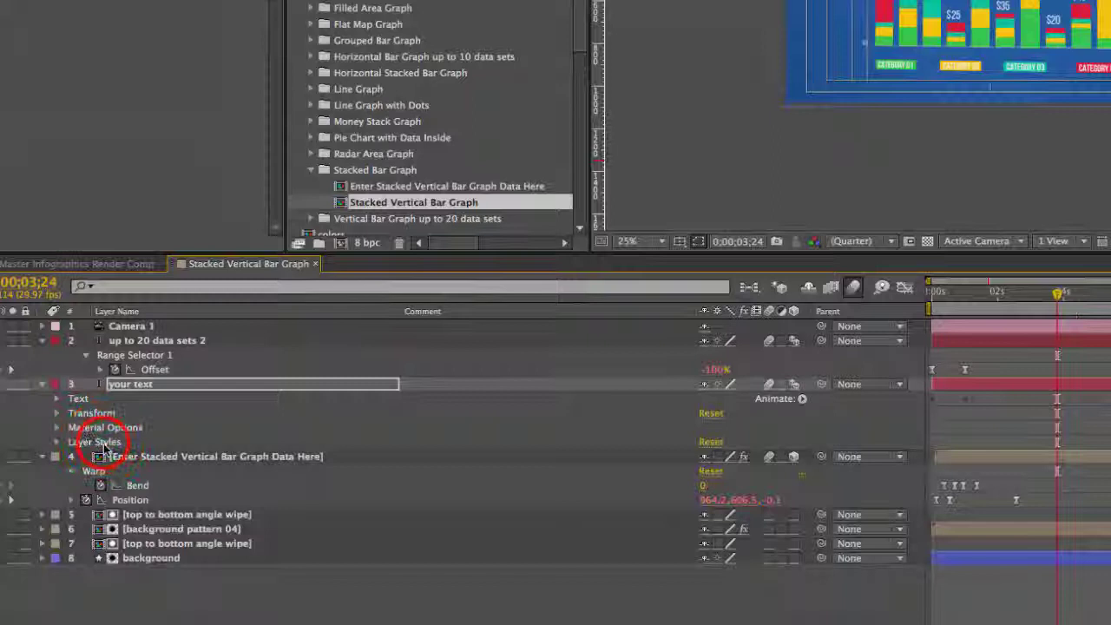
left_click(57, 441)
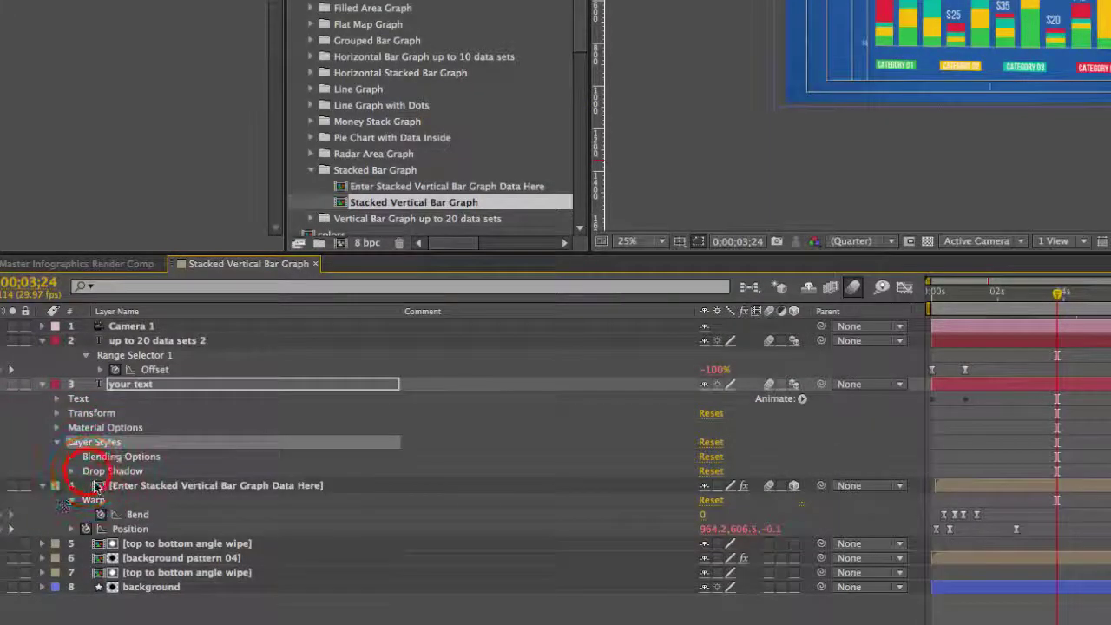
left_click(87, 471)
left_click(72, 471)
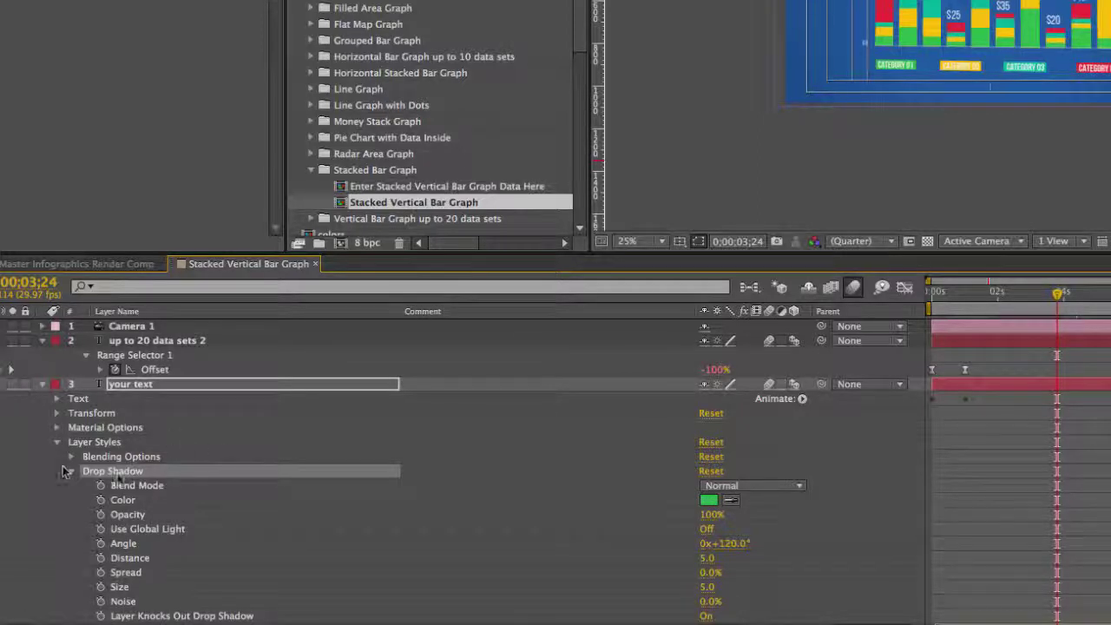
left_click(40, 385)
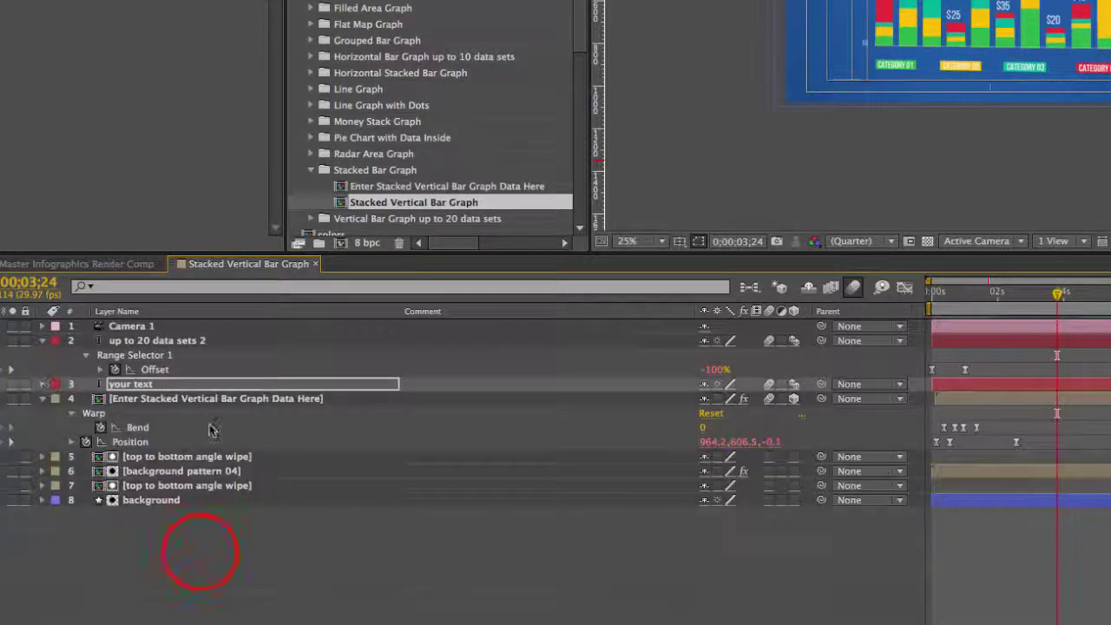
Step: Select the Enter Stacked Vertical Bar Graph Data Here layer and scrub through the first two seconds to check its animation
left_click(145, 399)
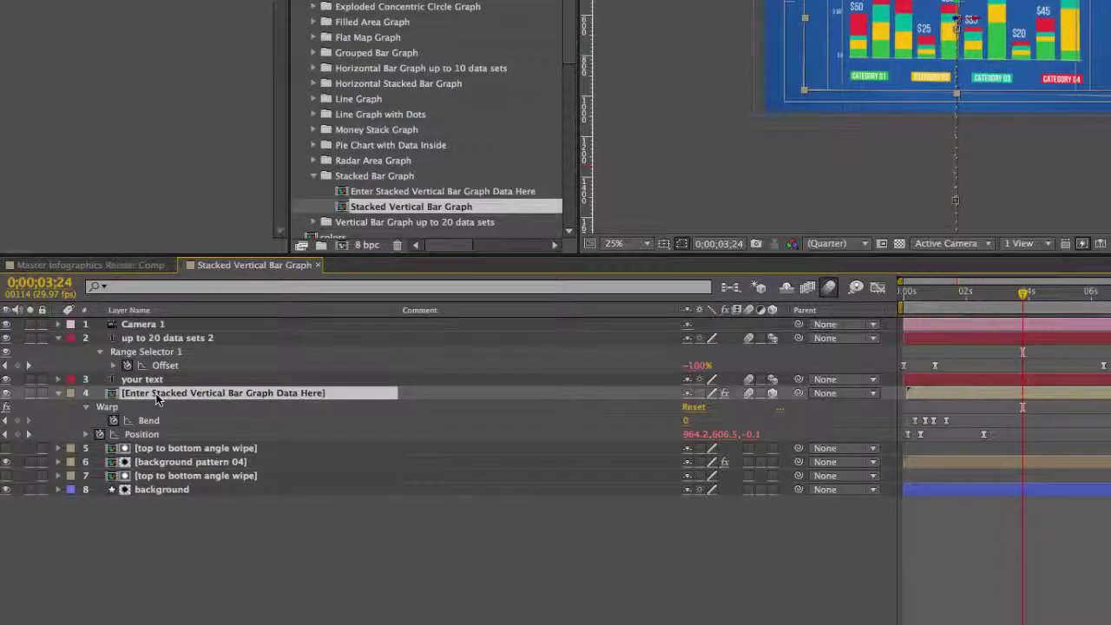
left_click_drag(921, 297, 932, 300)
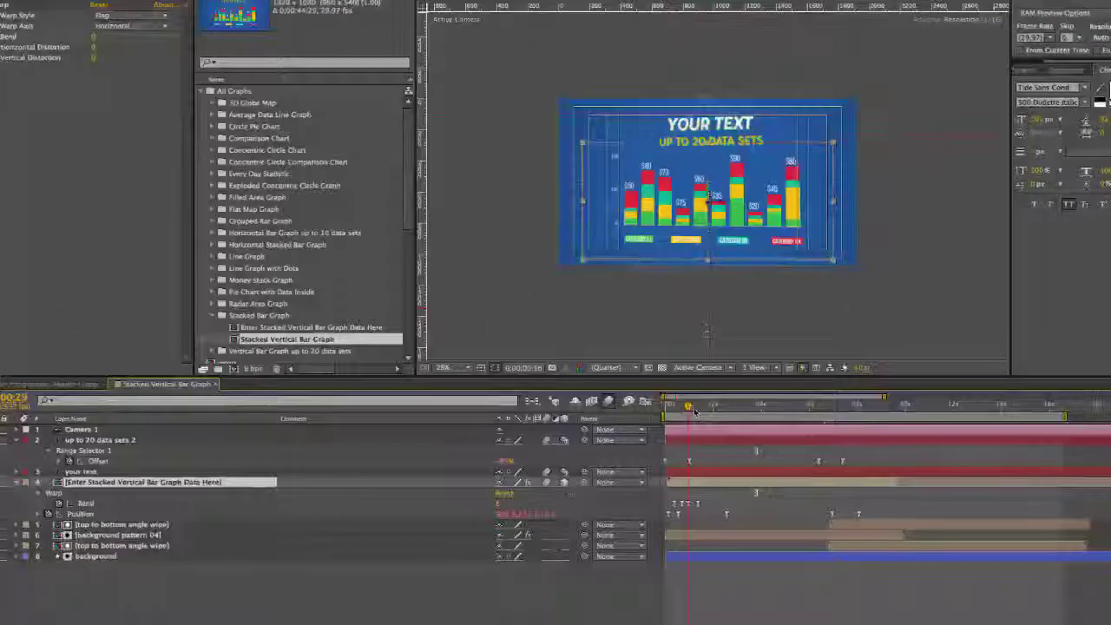
left_click(720, 395)
left_click_drag(691, 403, 713, 406)
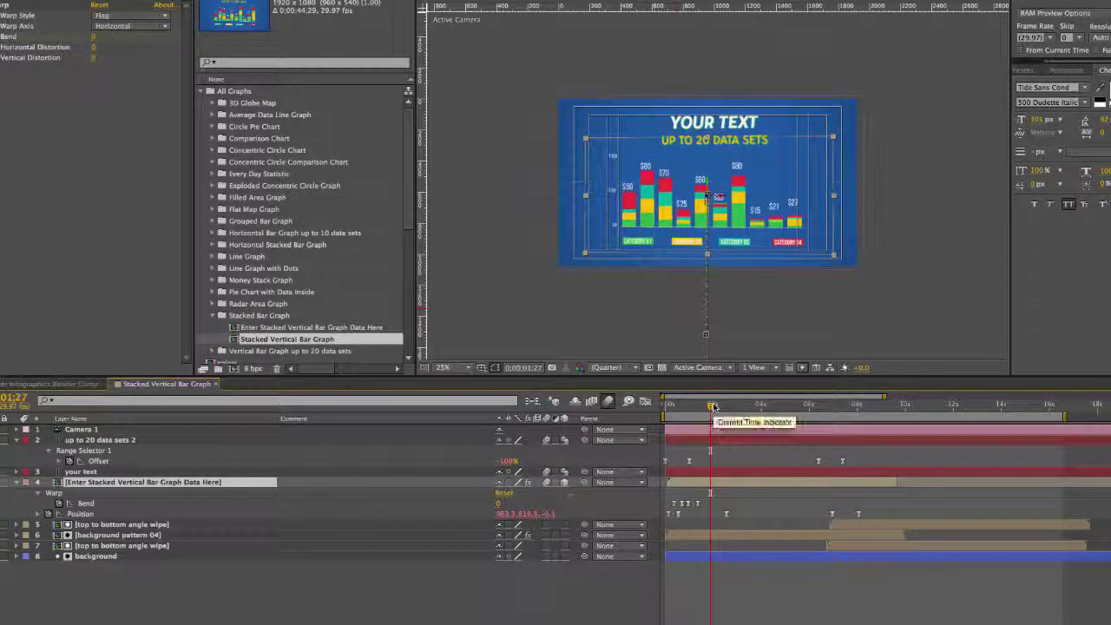
left_click(213, 609)
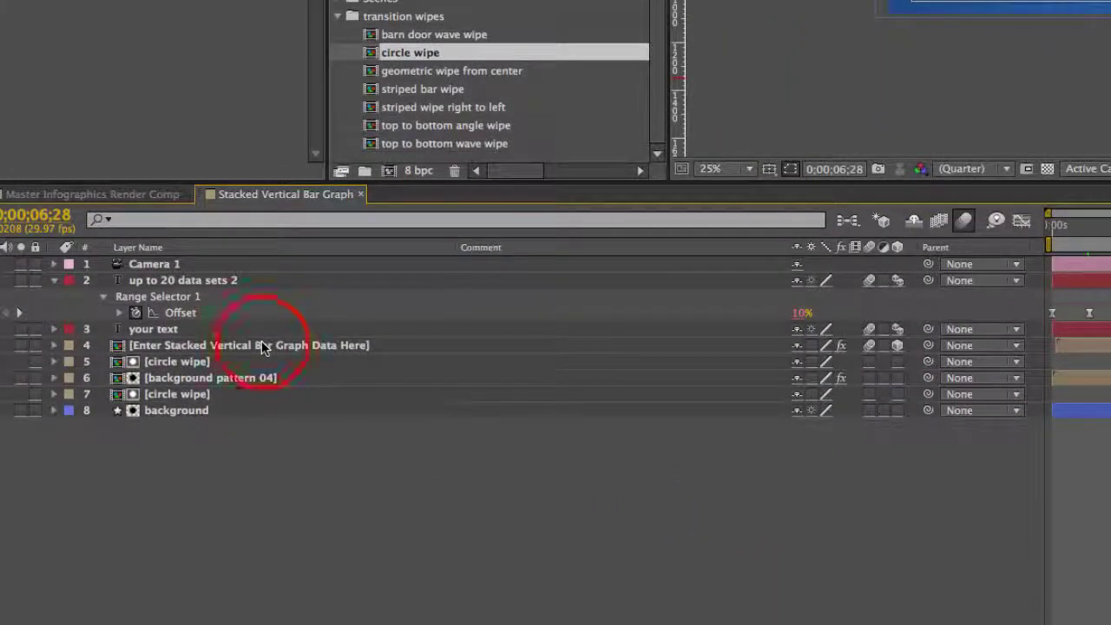
Step: Open the Enter Stacked Vertical Bar Graph Data Here precomp and expand the contents of its Graph Controls layer
left_click(261, 345)
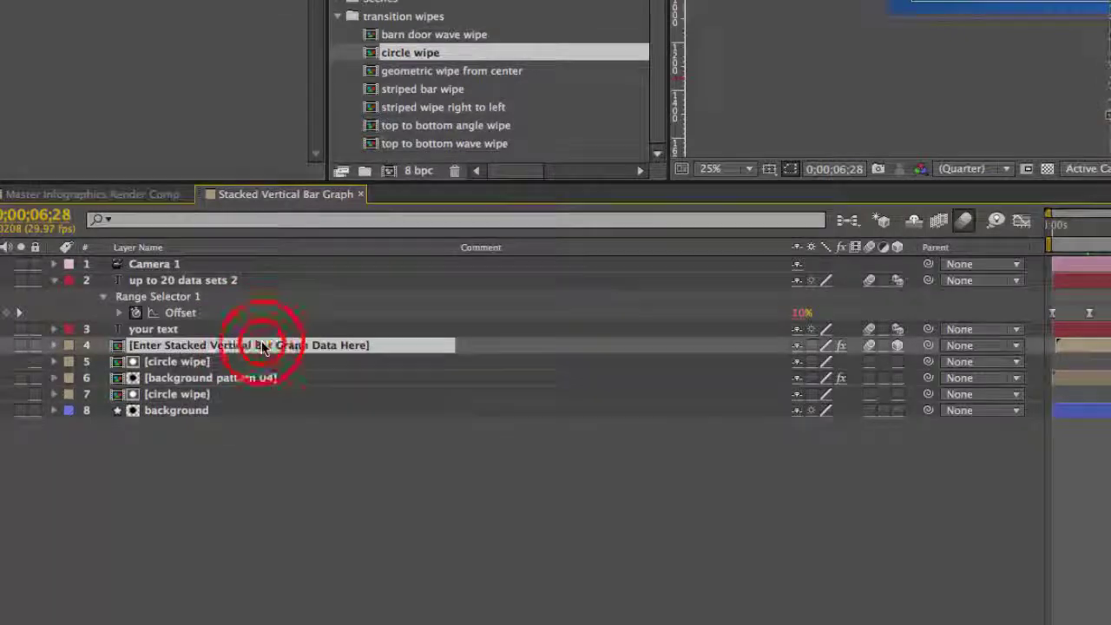
double_click(261, 345)
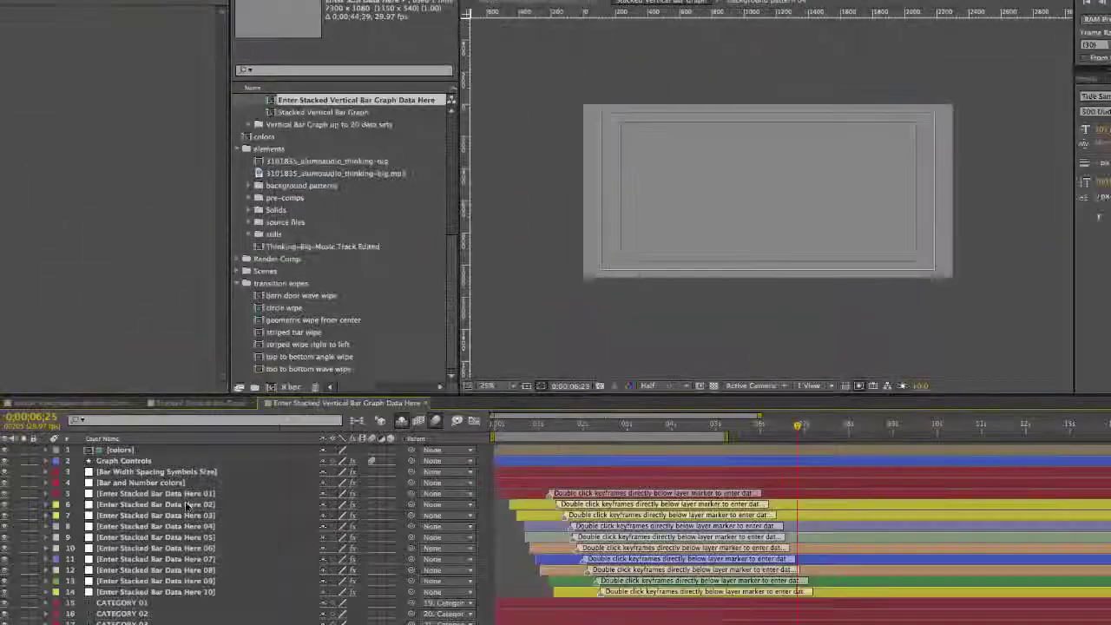
left_click(111, 461)
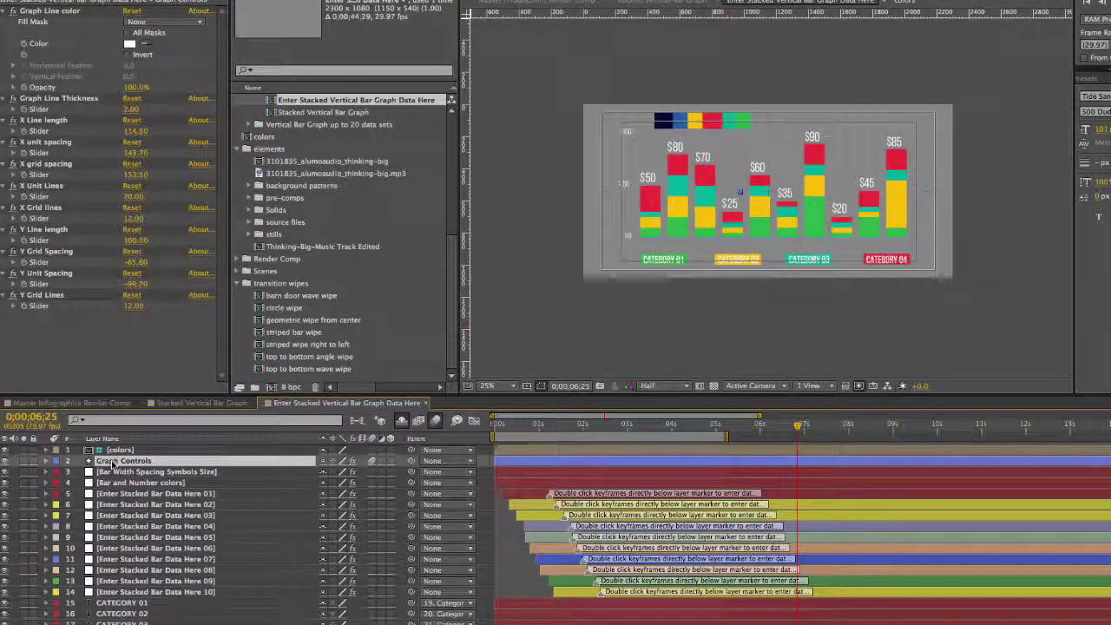
left_click(46, 461)
left_click(83, 471)
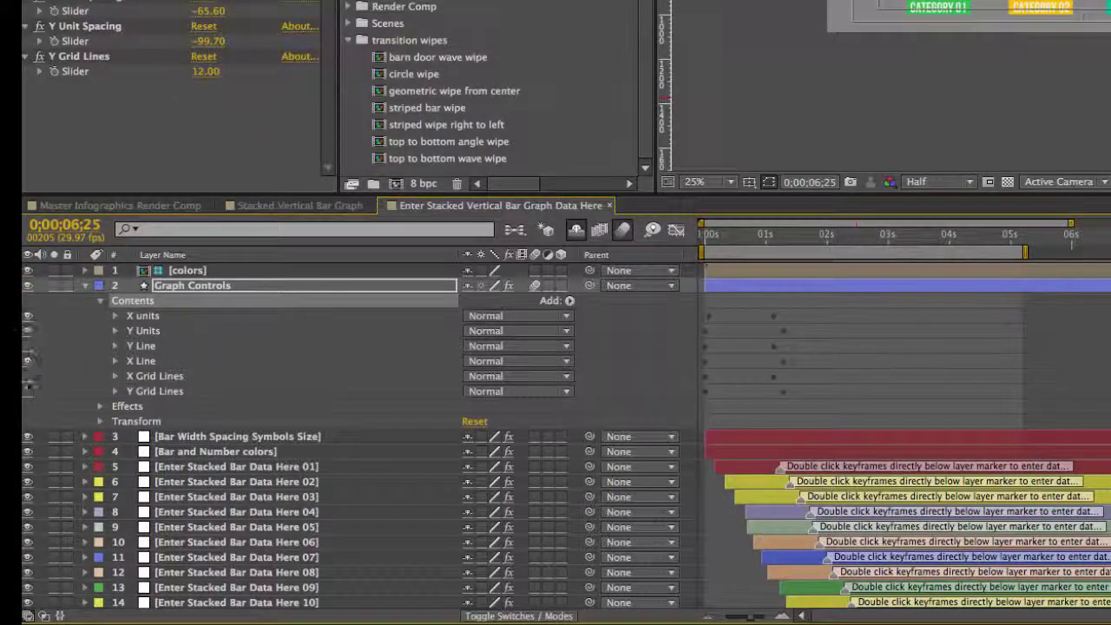
Step: Try toggling the visibility of the line and grid line groups inside the Graph Controls layer
left_click(28, 376)
left_click(27, 346)
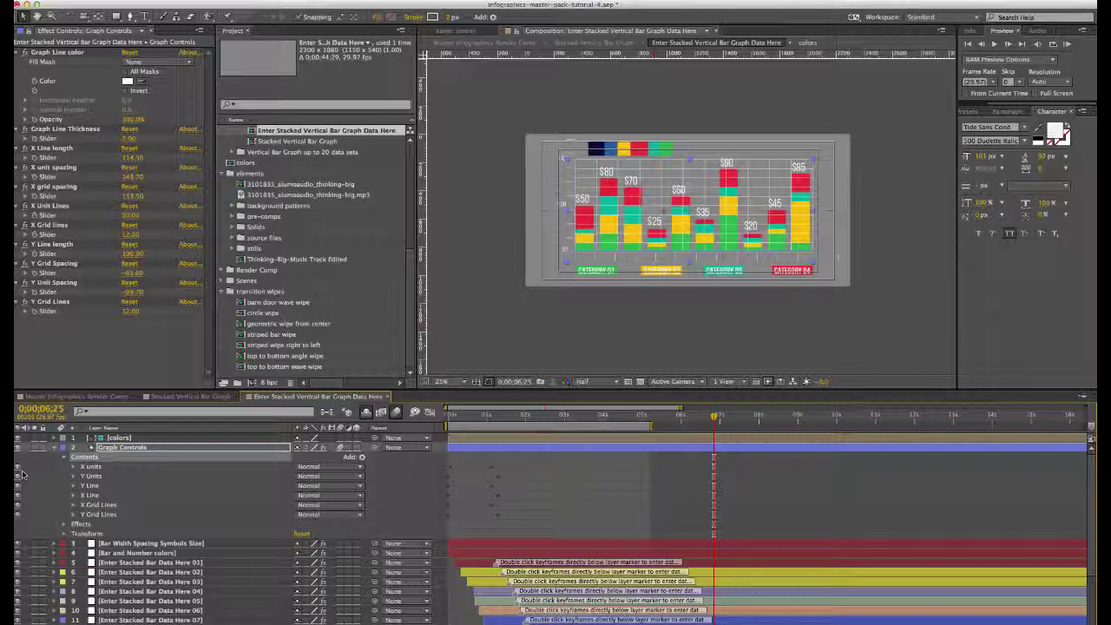
left_click(104, 456)
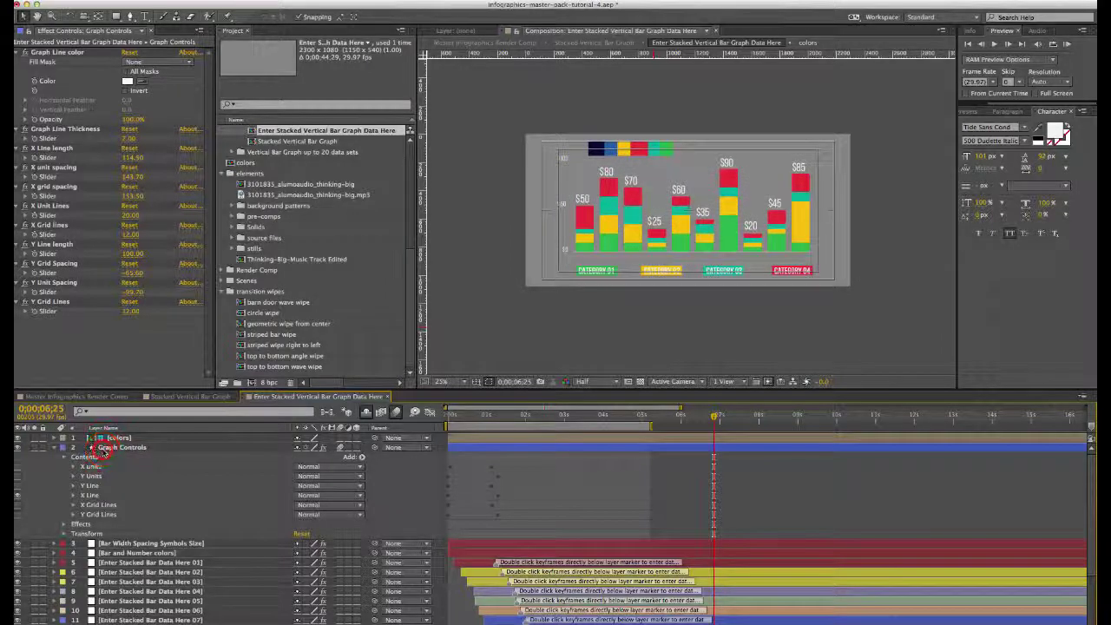
Step: Adjust the Graph Line Thickness slider of the Graph Controls layer
left_click(101, 447)
scroll(113, 447, "down", 1)
left_click(58, 54)
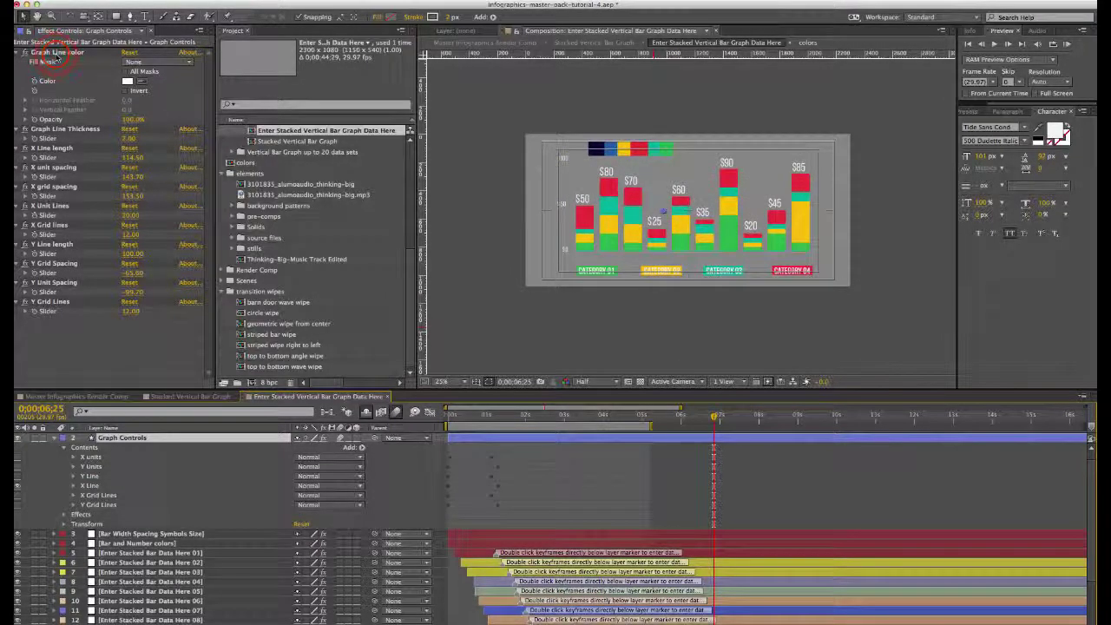
left_click_drag(130, 138, 141, 140)
Step: On the Bar Width Spacing Symbols Size layer, set the bar width to 128 and the space between bars to 183
left_click(140, 447)
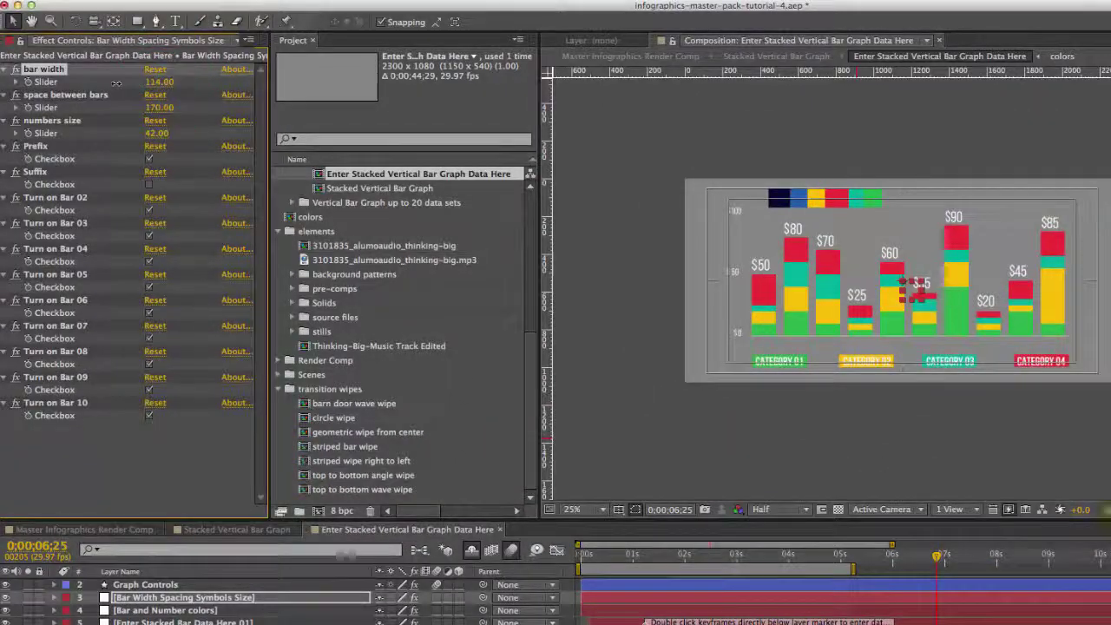
left_click_drag(115, 82, 108, 87)
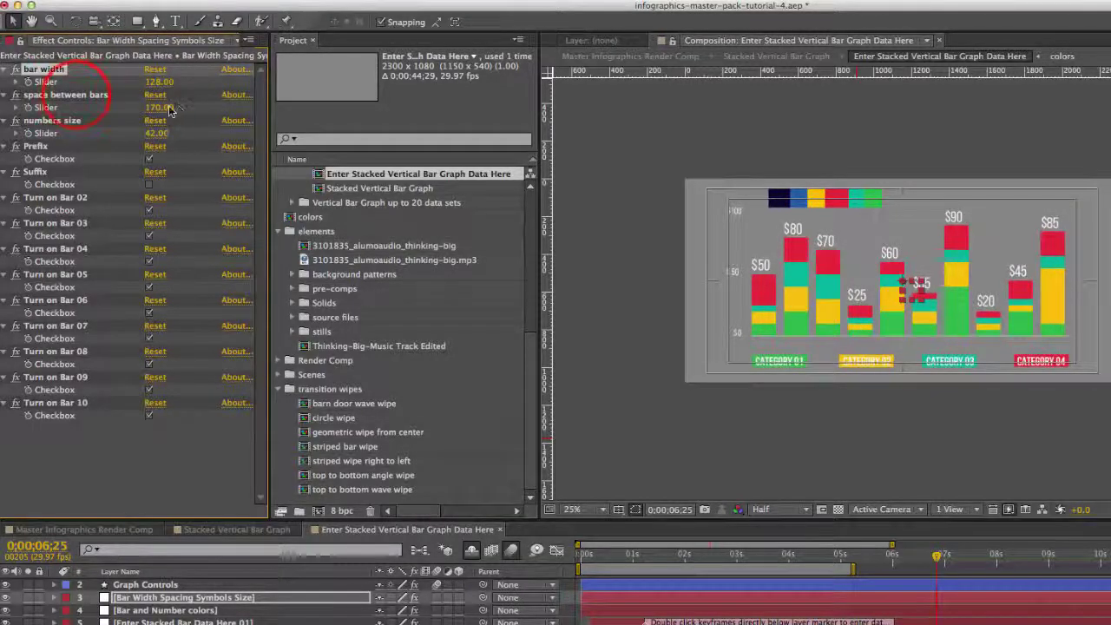
left_click(75, 102)
left_click(158, 110)
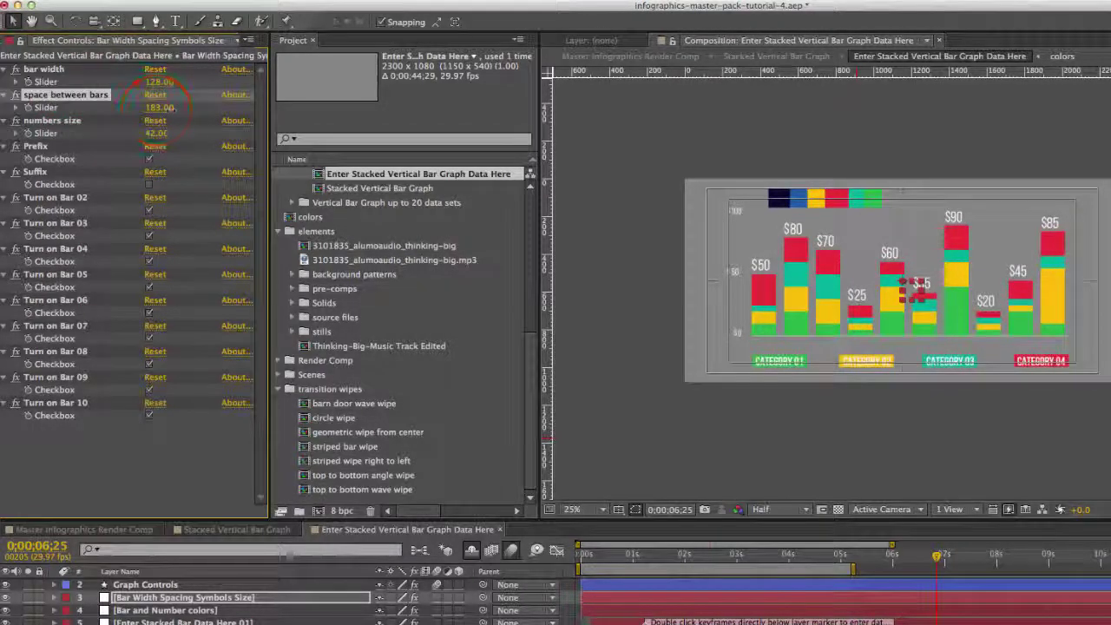
Step: Try a wider space between bars of 289 and a numbers size of 52, undoing each change
left_click_drag(160, 108, 247, 116)
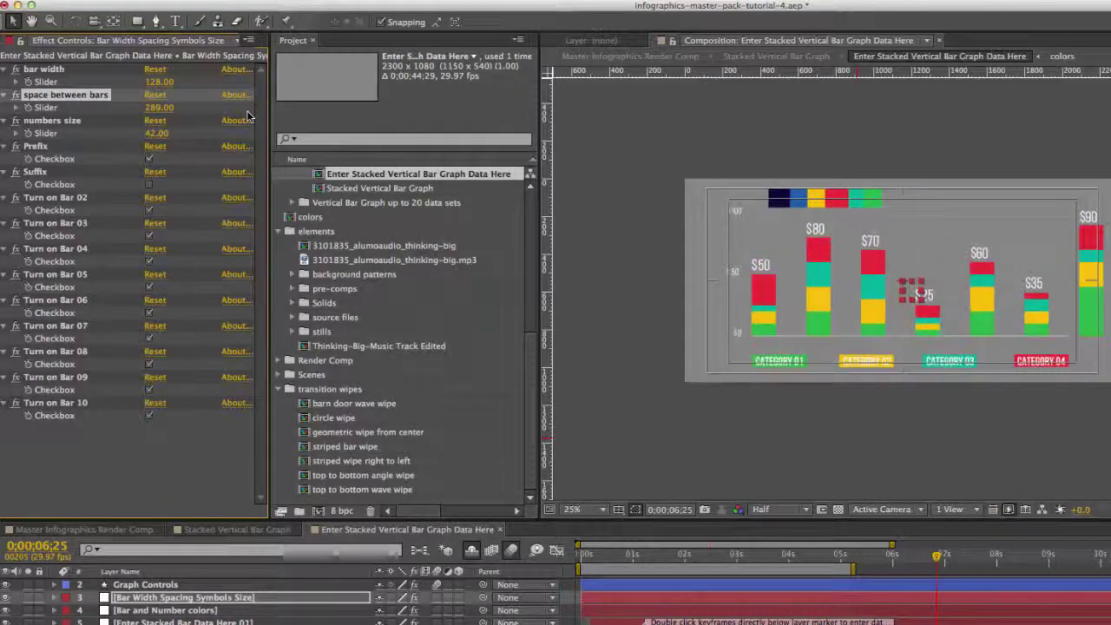
key("super+z")
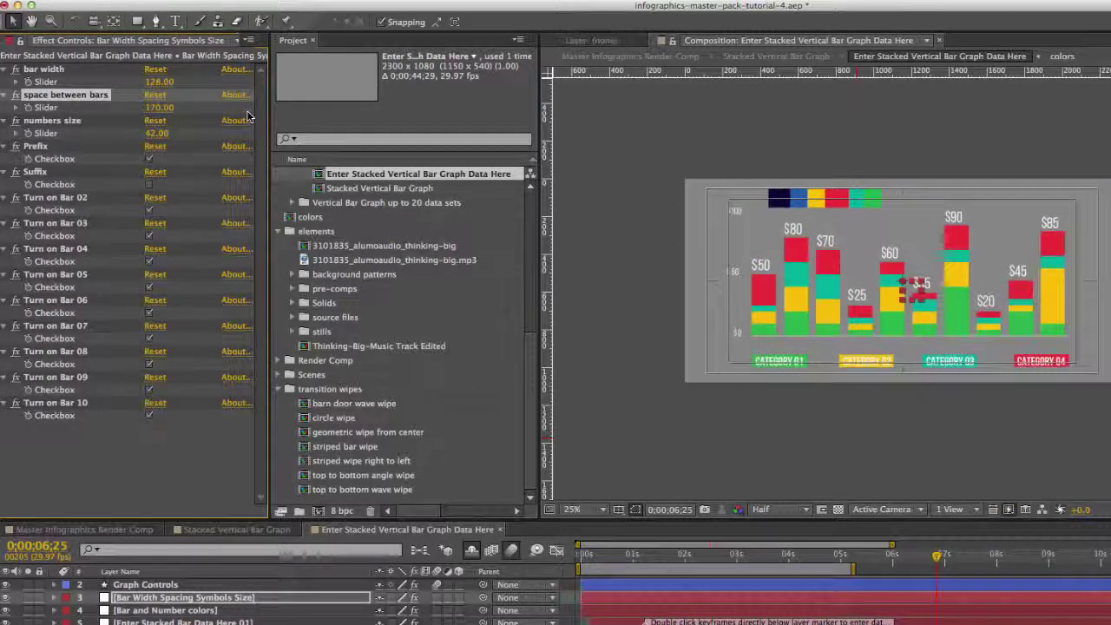
left_click(54, 124)
left_click_drag(151, 135, 162, 137)
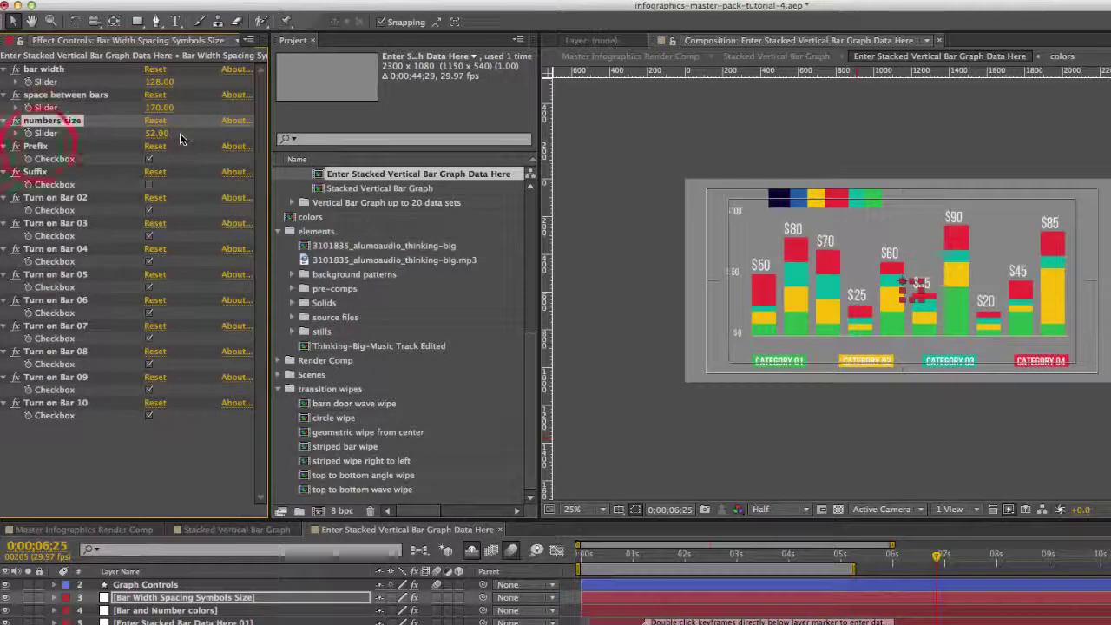
key("super+z")
Step: Try toggling the Prefix and Suffix options for the bar numbers, leaving Prefix on and Suffix off
left_click(36, 146)
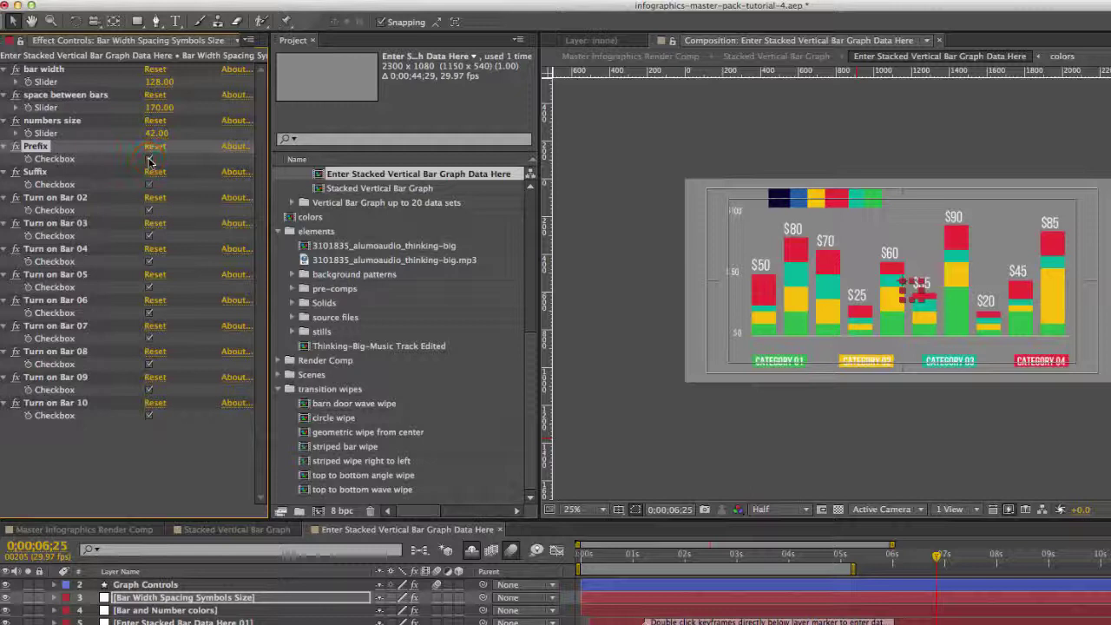
left_click(149, 160)
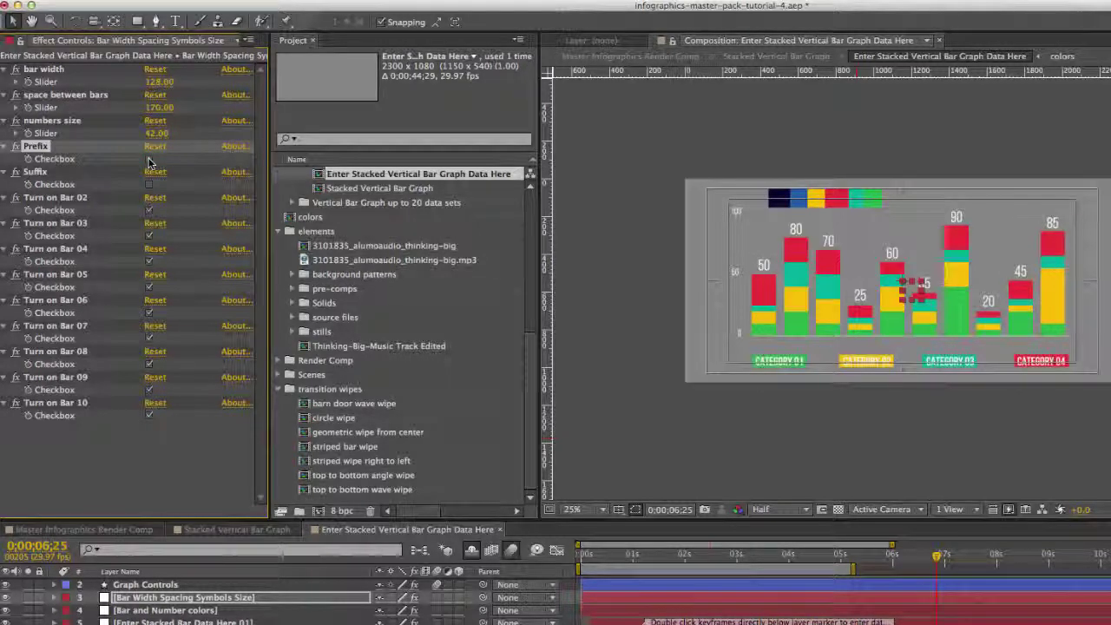
left_click(149, 185)
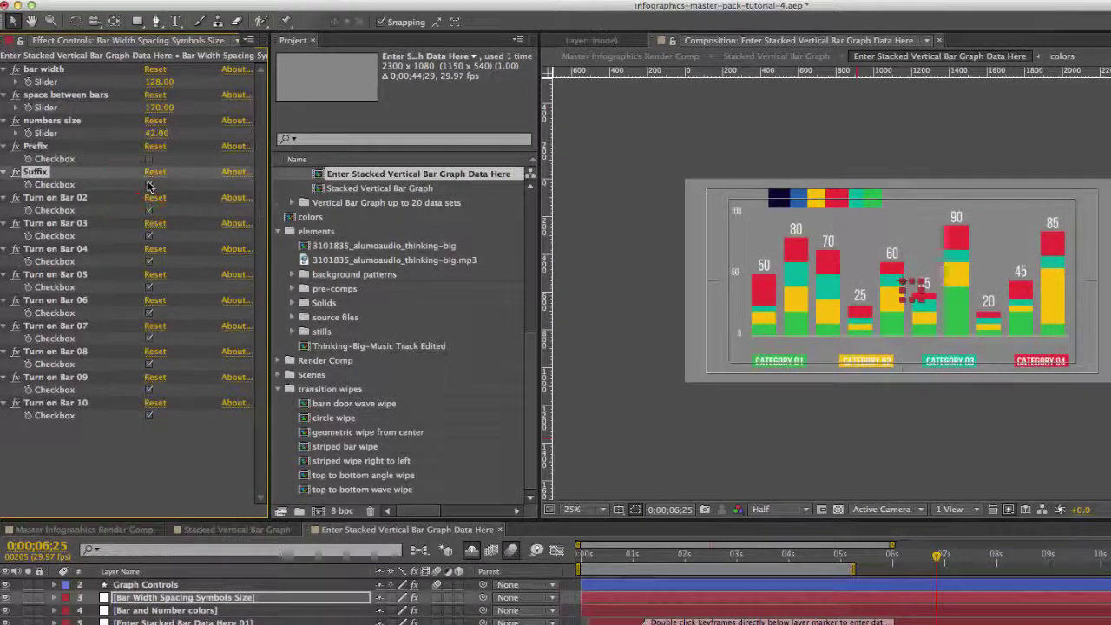
left_click(149, 160)
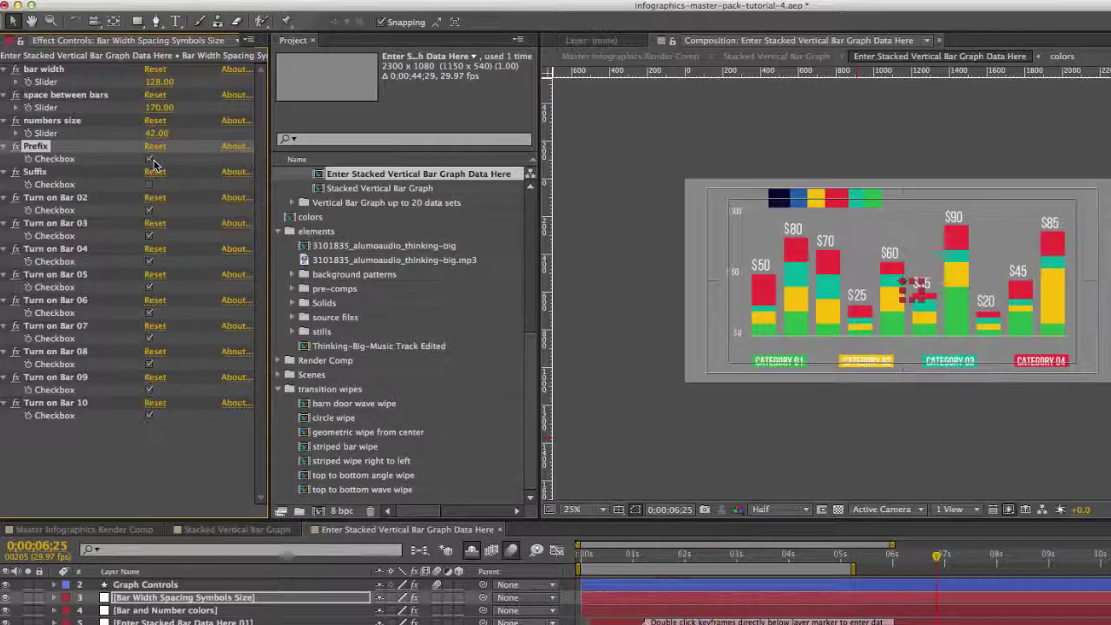
Step: Turn off bars 07 through 10 together on the Bar Width Spacing Symbols Size layer
left_click(5, 198)
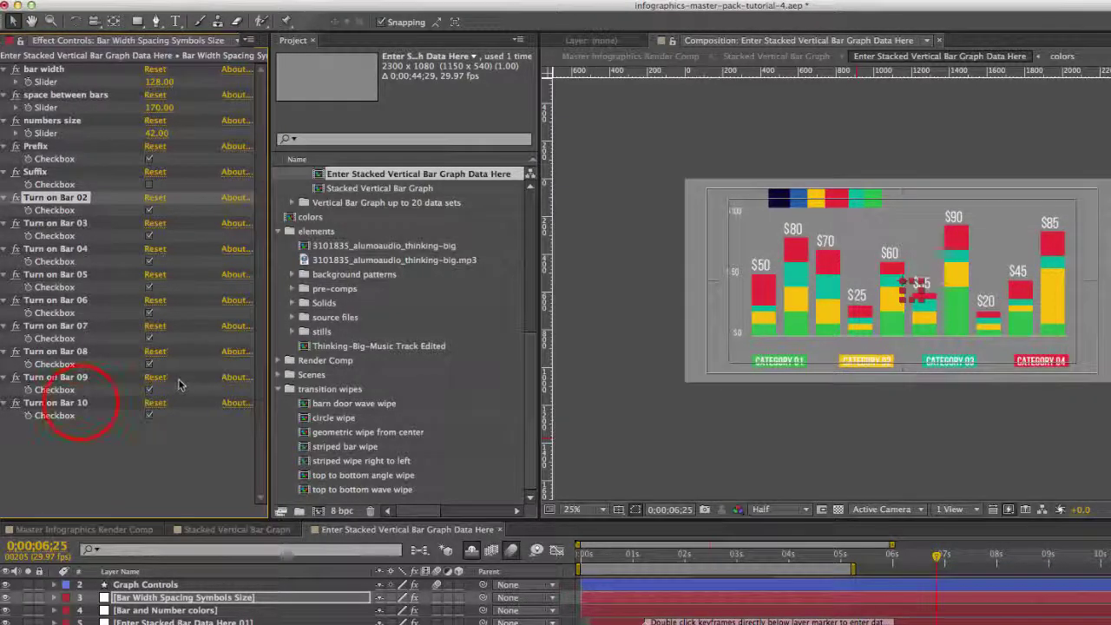
left_click(82, 404)
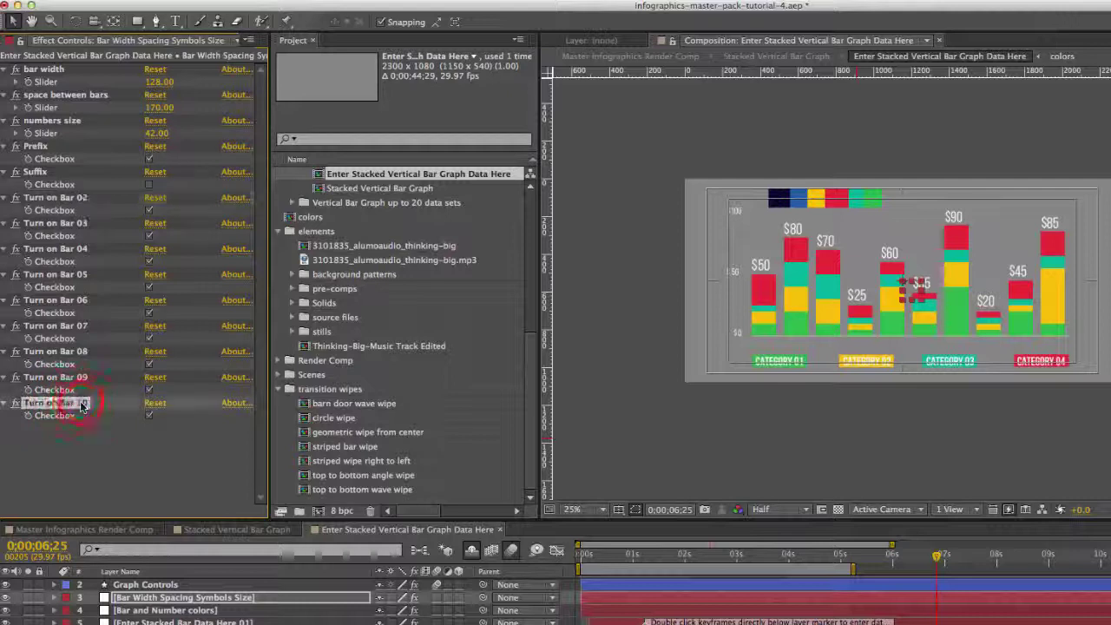
left_click(89, 339, "shift")
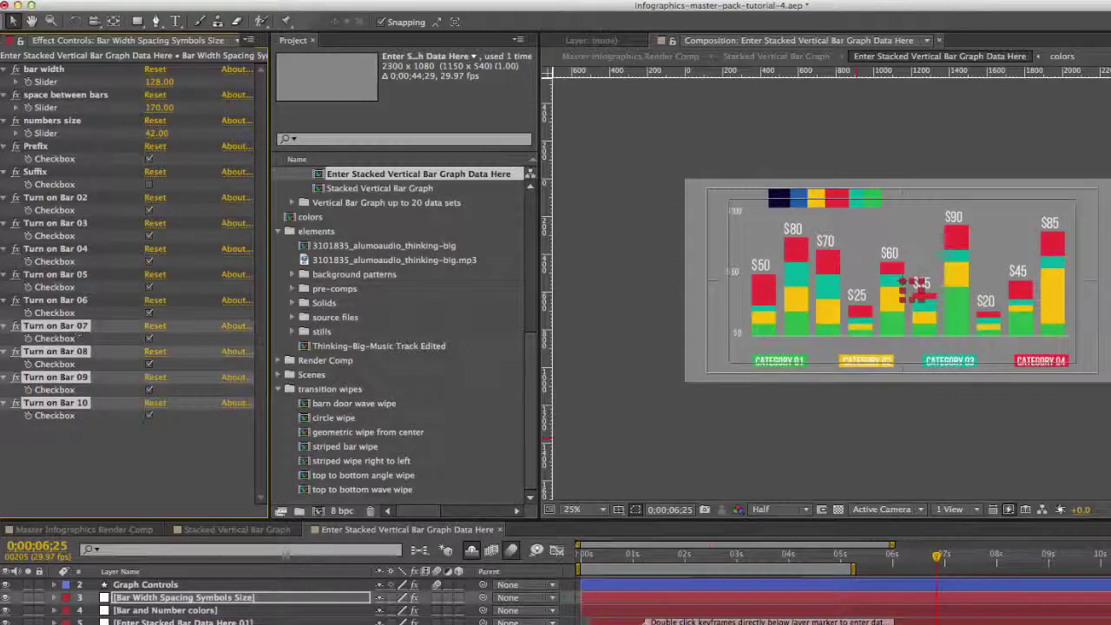
left_click(149, 339)
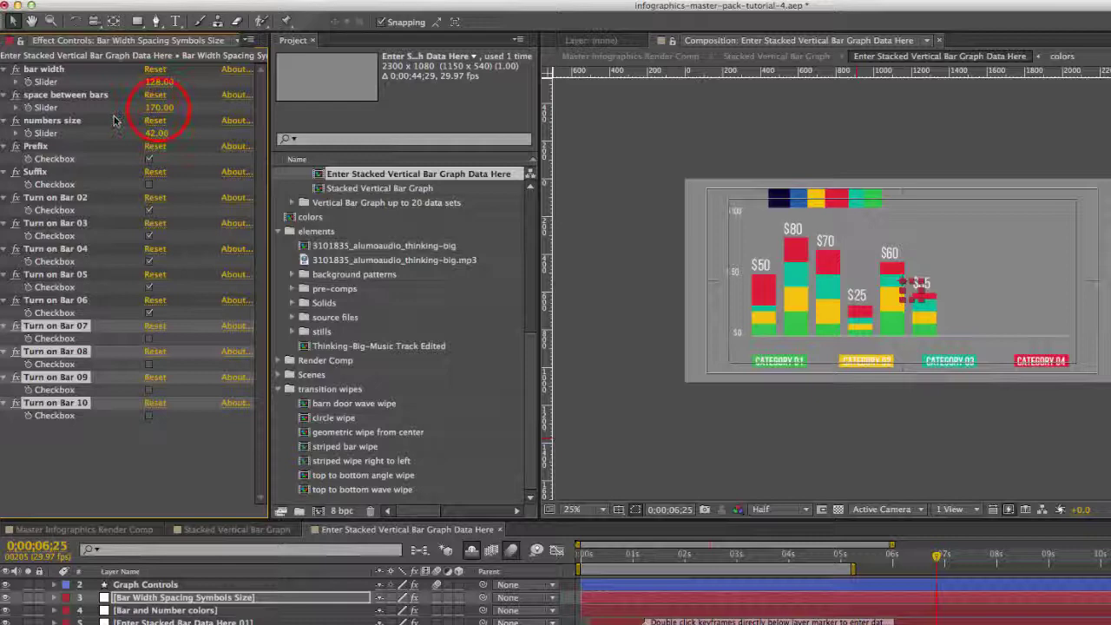
Step: Increase the space between bars so the six remaining bars spread across the graph's width
left_click(68, 94)
left_click_drag(159, 107, 244, 110)
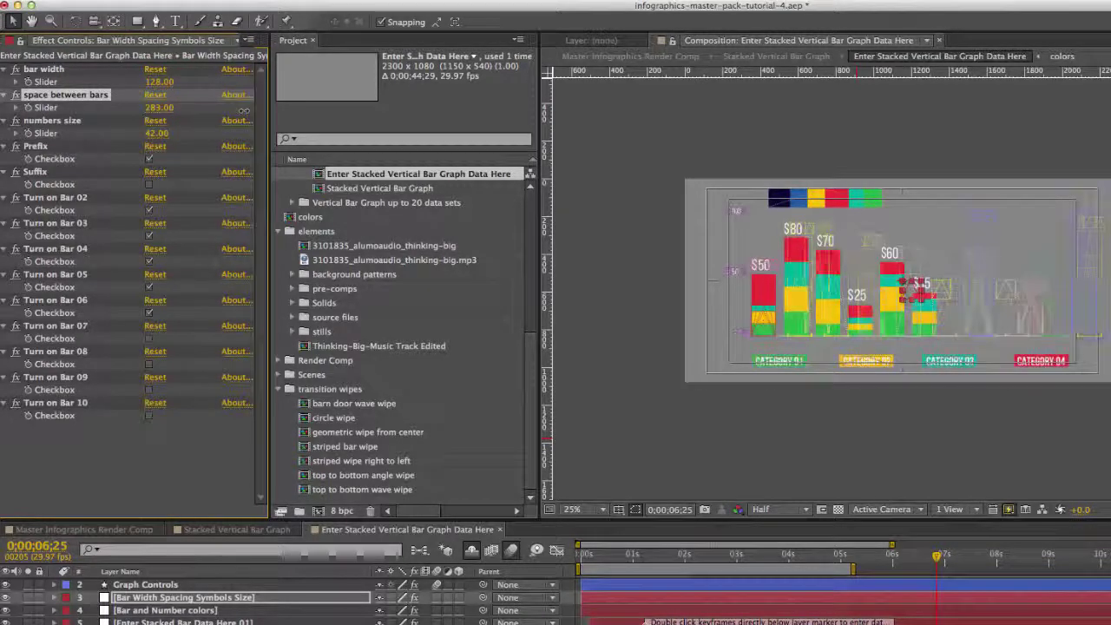
left_click_drag(161, 109, 149, 111)
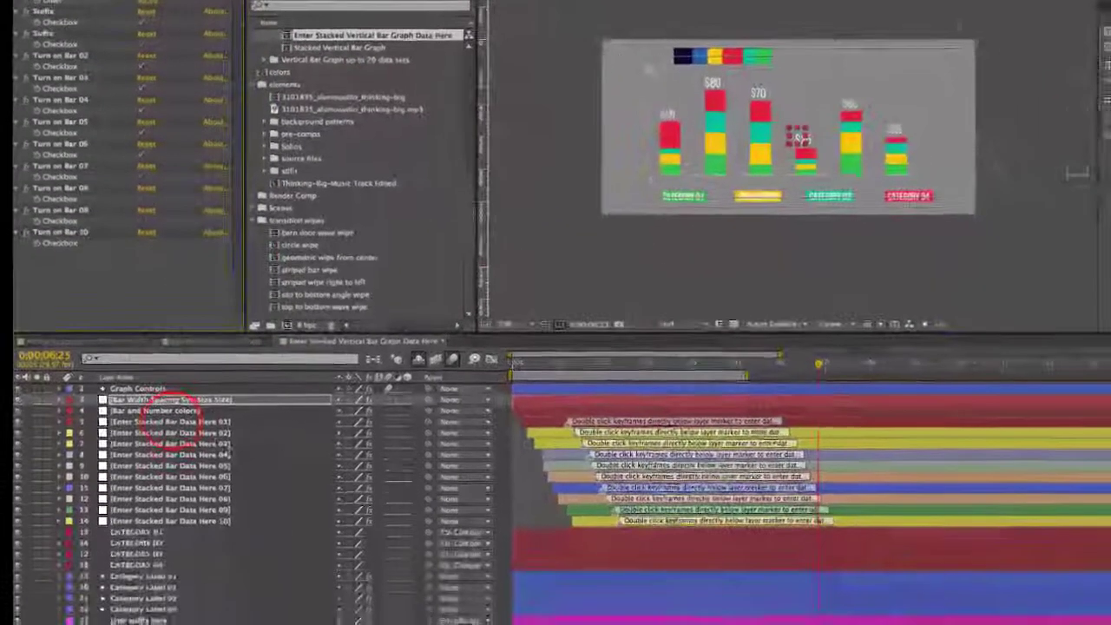
Step: Reveal the keyframed sliders of the Enter Stacked Bar Data Here 01 layer and examine its bar and category data
left_click(142, 622)
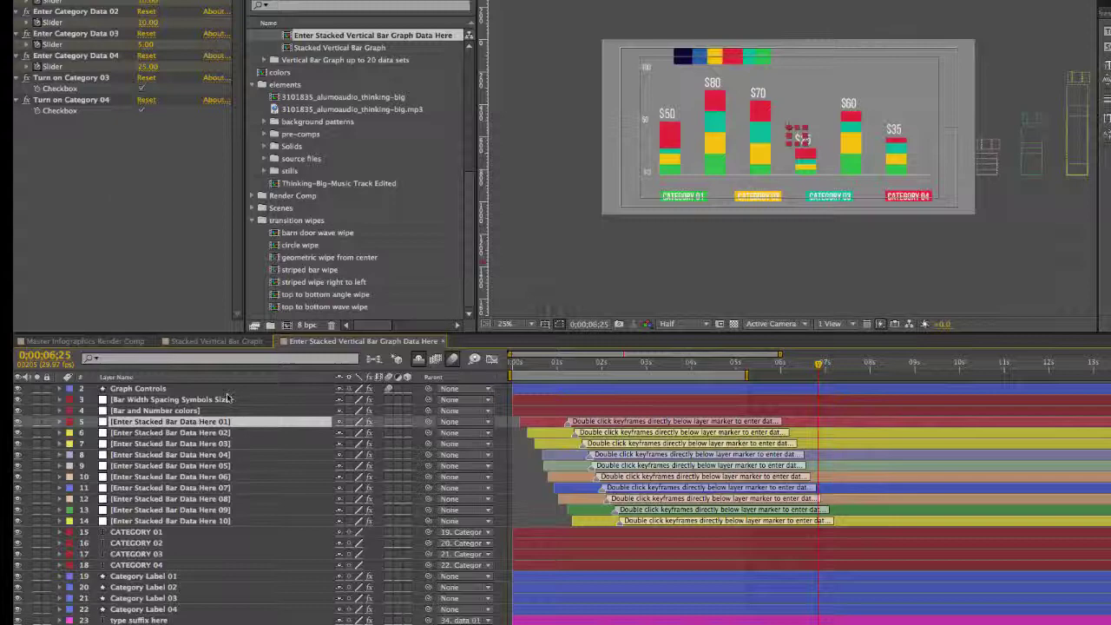
key("u")
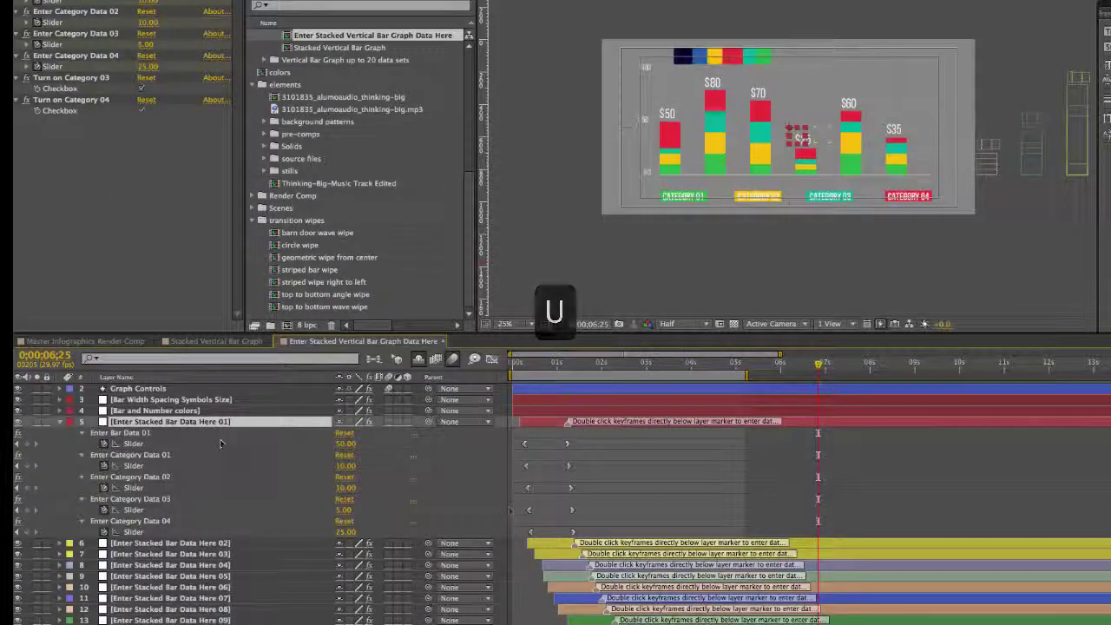
left_click(174, 436)
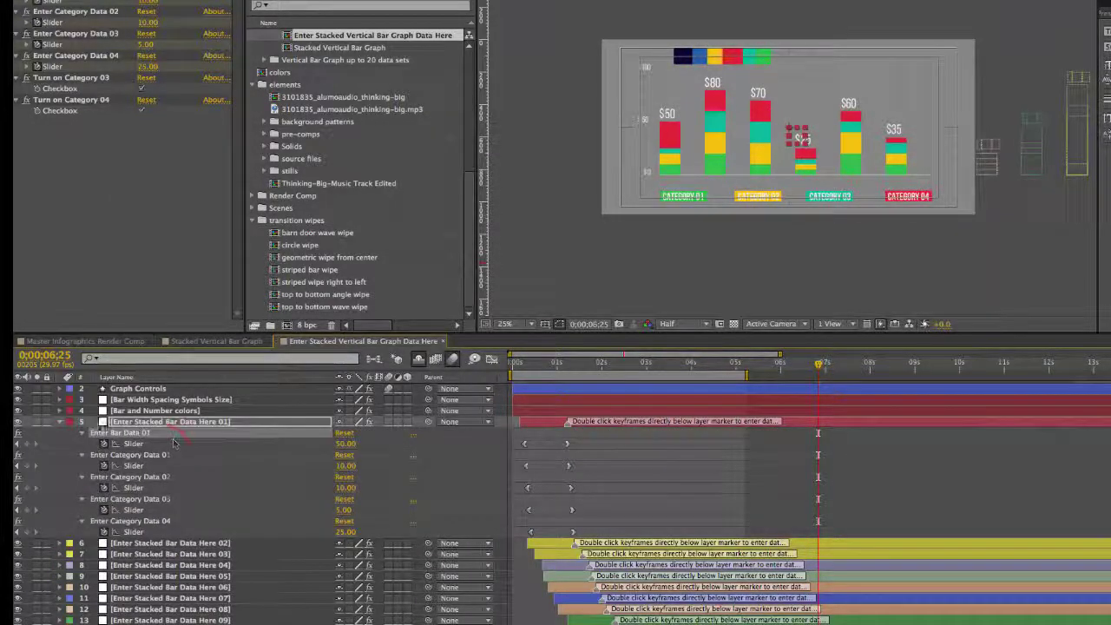
left_click(149, 455)
left_click(117, 433)
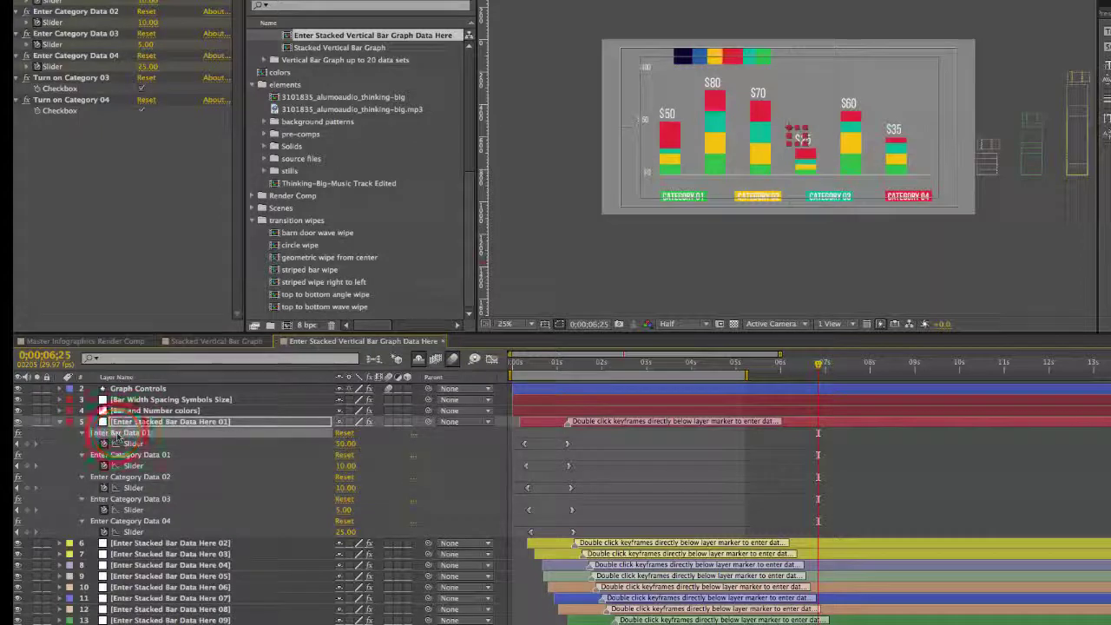
left_click(671, 119)
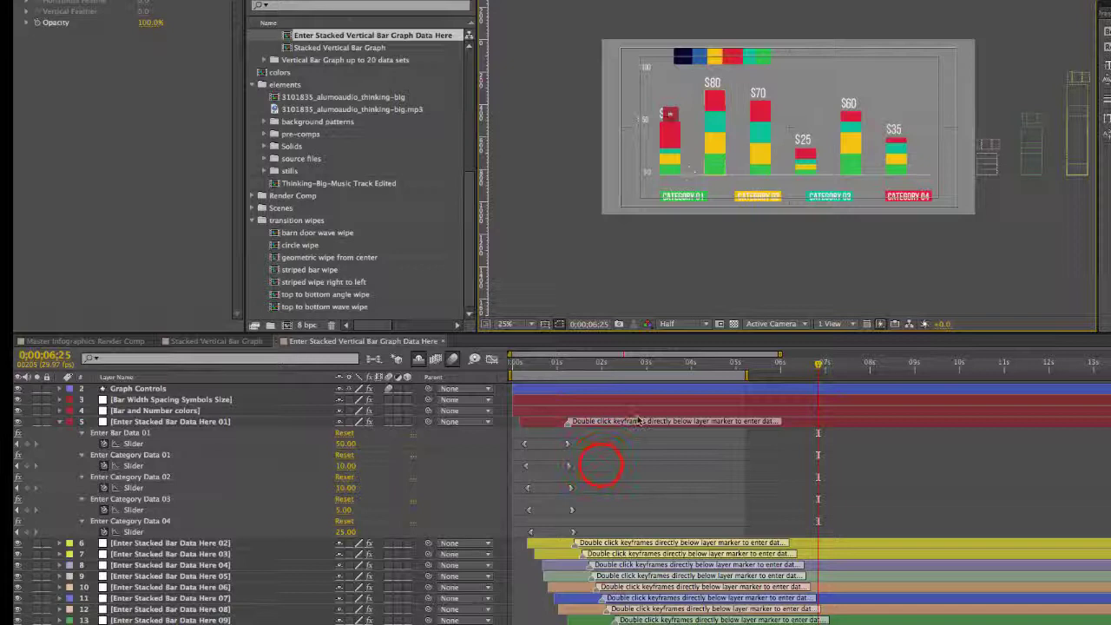
left_click(601, 465)
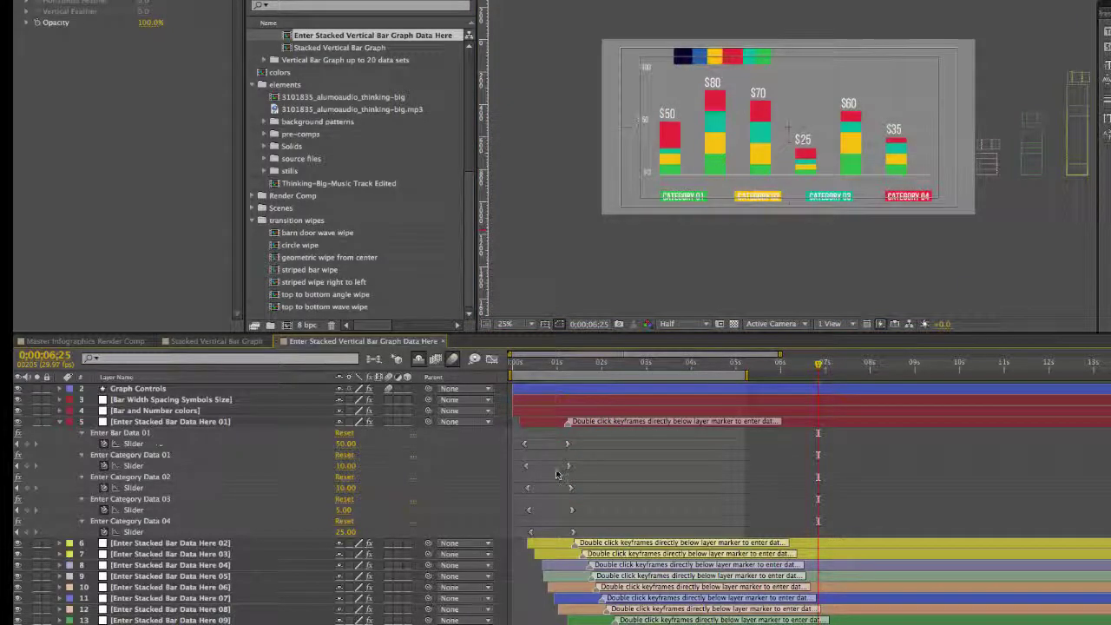
Step: Set the ending keyframe of the Enter Bar Data 01 slider to 100
left_click(569, 444)
double_click(568, 444)
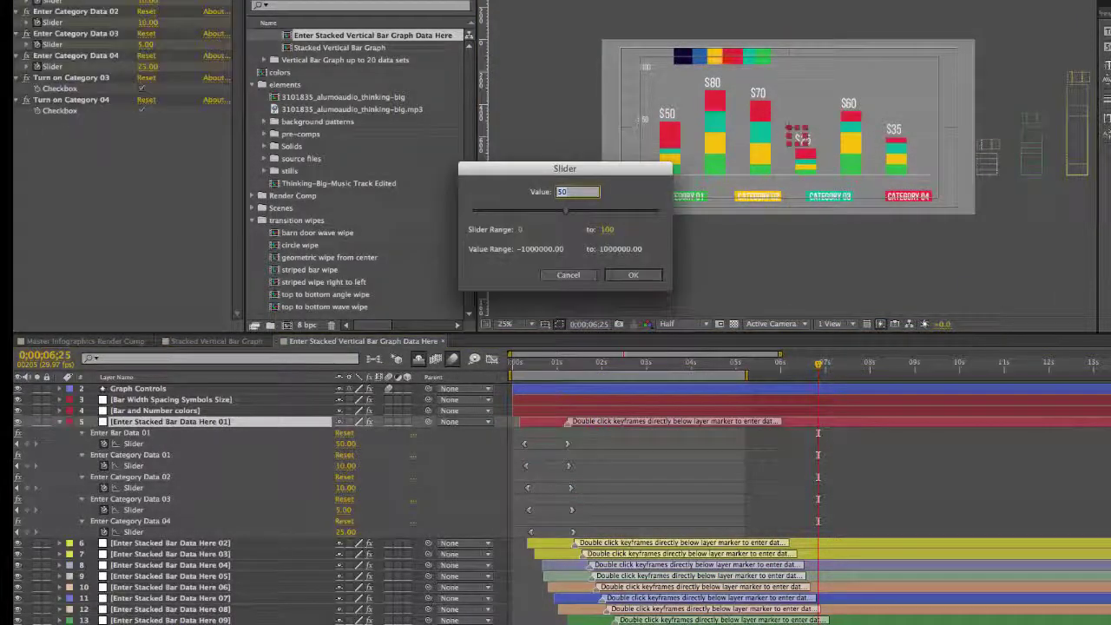
type("50")
key("Return")
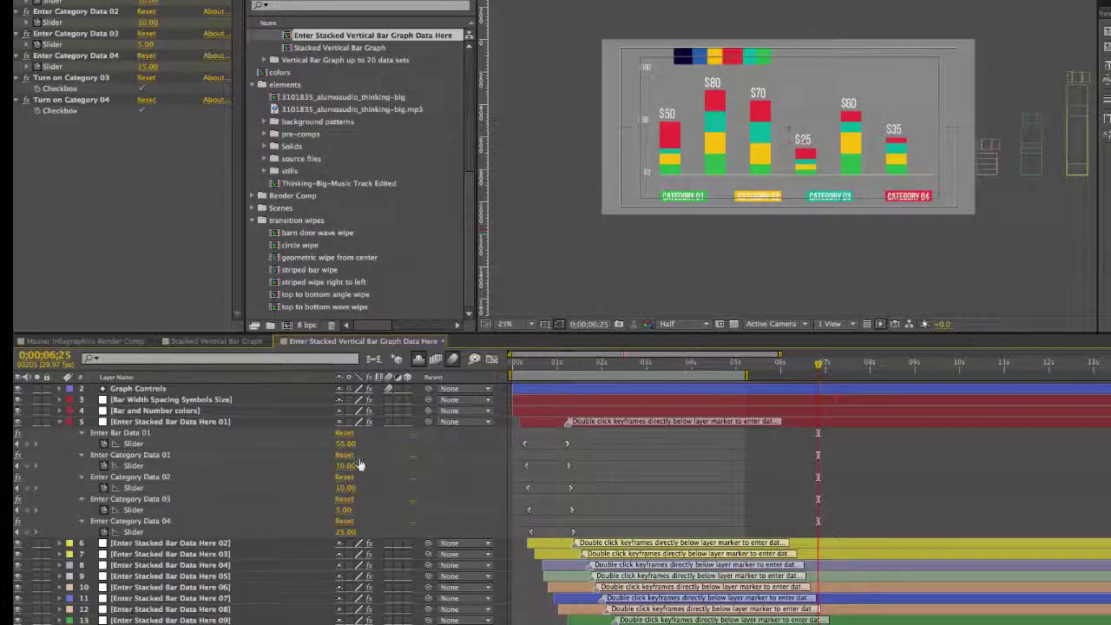
left_click(565, 445)
double_click(566, 444)
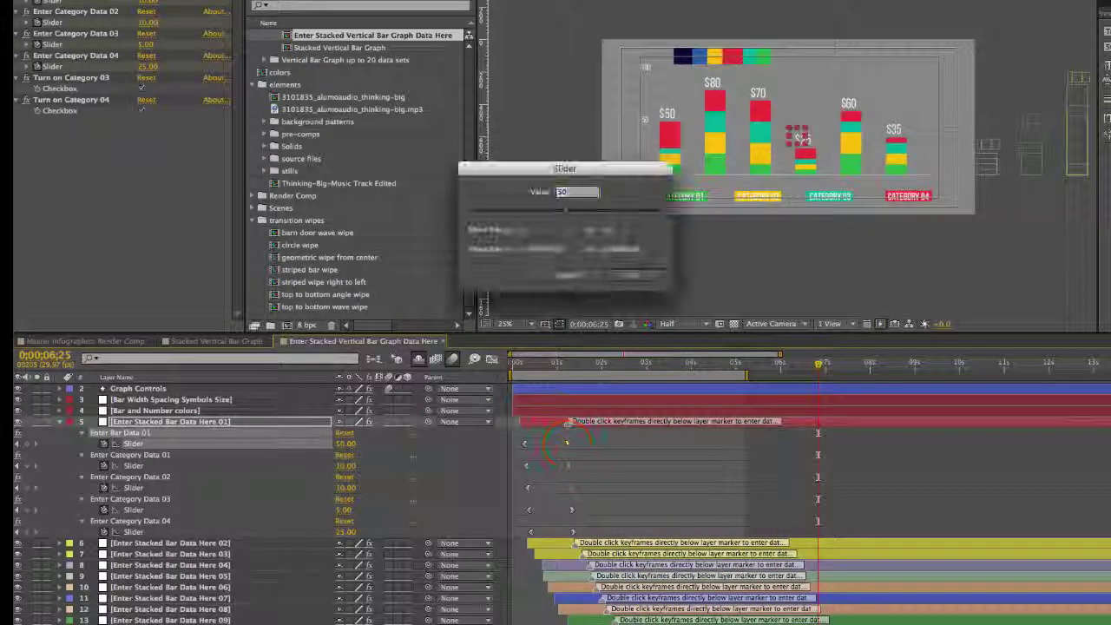
key("Return")
left_click(796, 135)
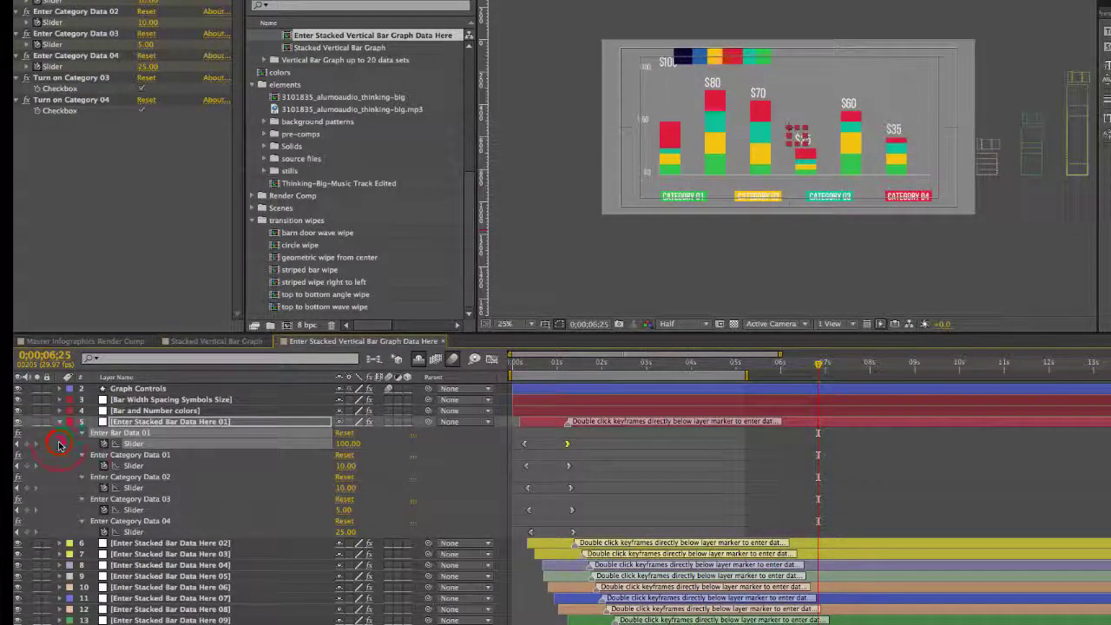
Step: Review the four category data controls and set the ending keyframe of Enter Category Data 01 to 25
left_click(129, 455)
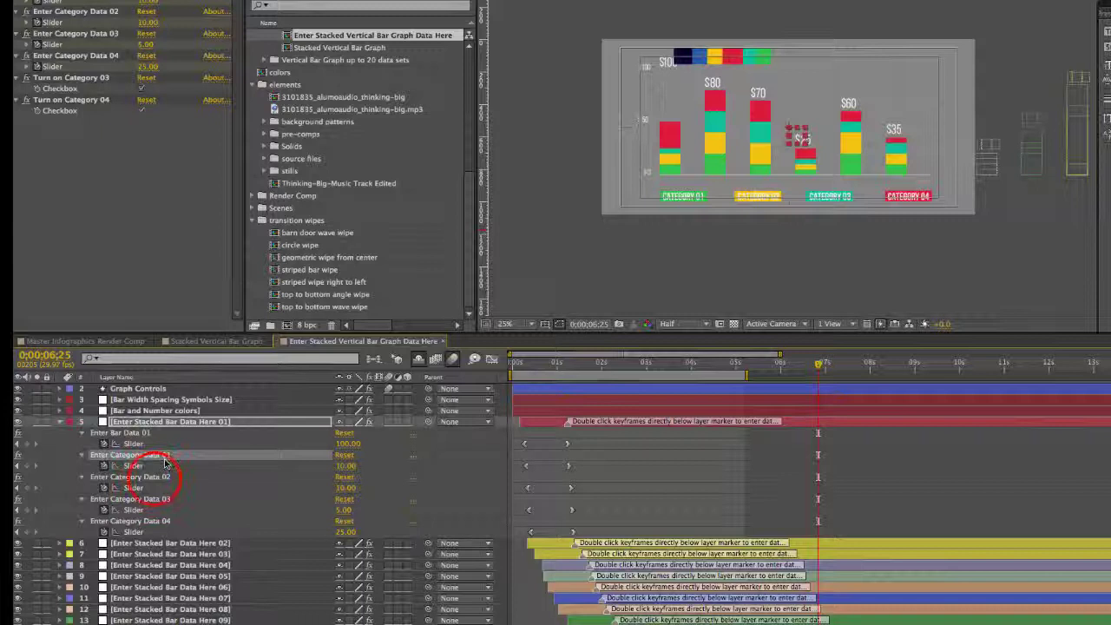
left_click(155, 478)
left_click(157, 500)
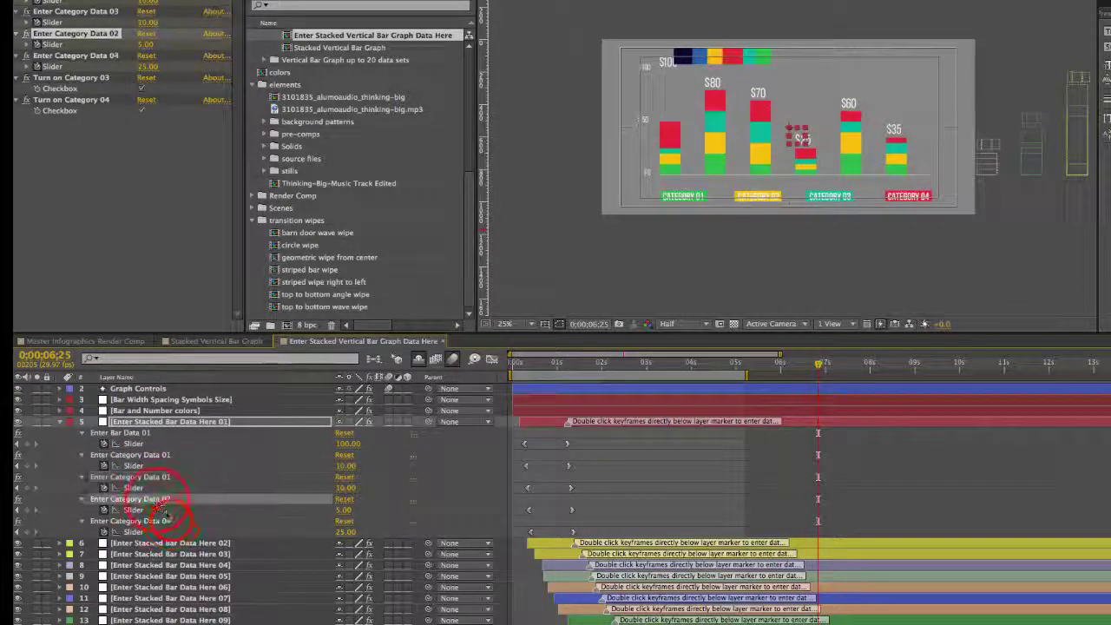
left_click_drag(165, 512, 167, 523)
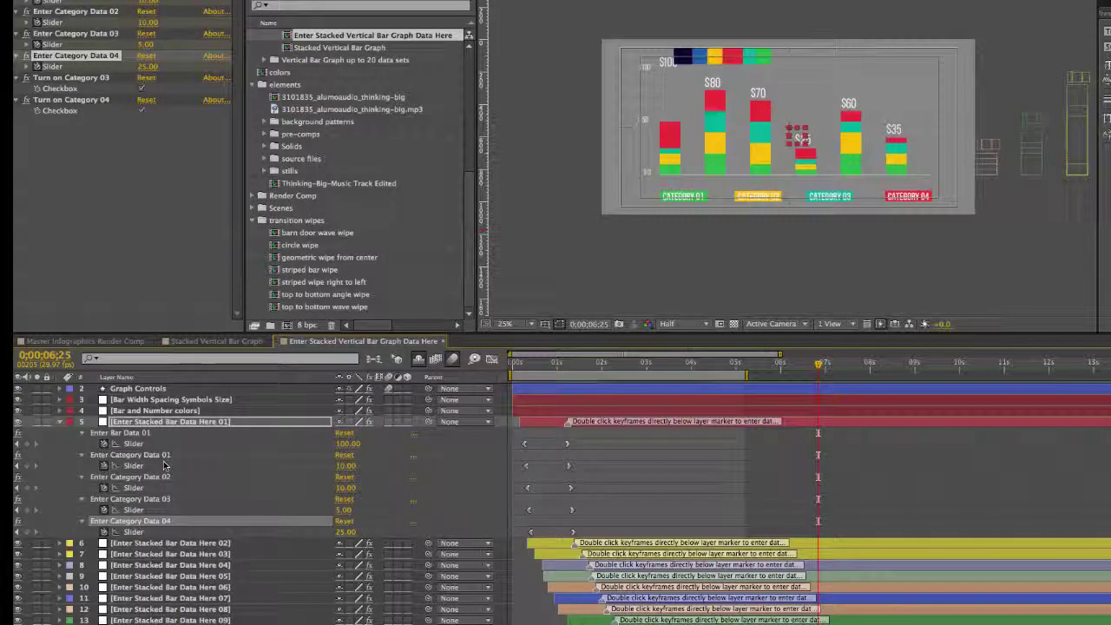
double_click(569, 466)
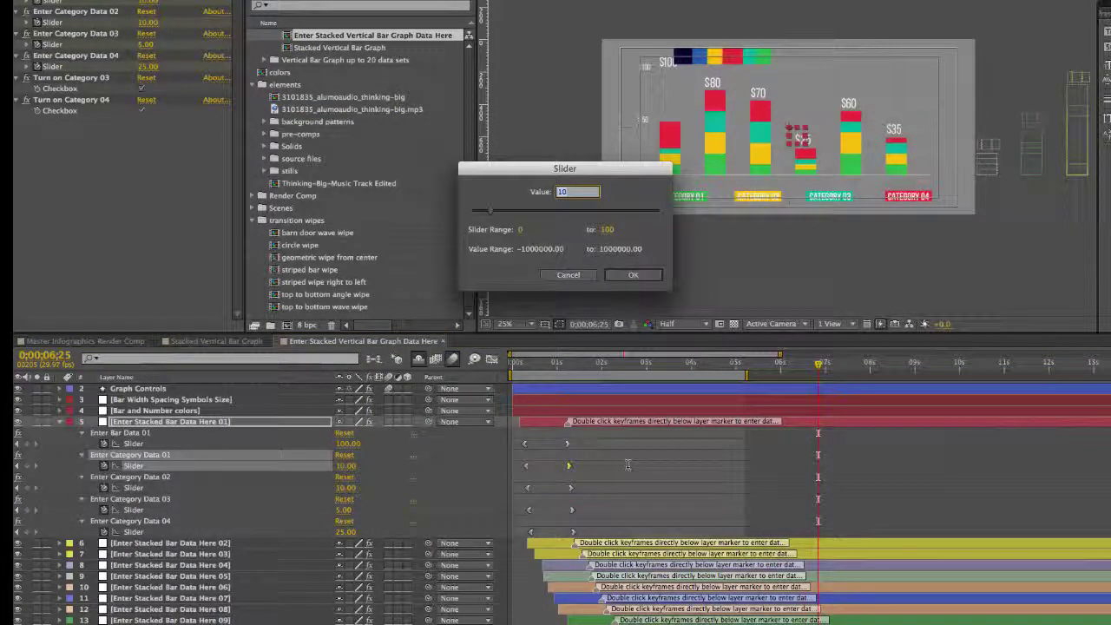
key("Return")
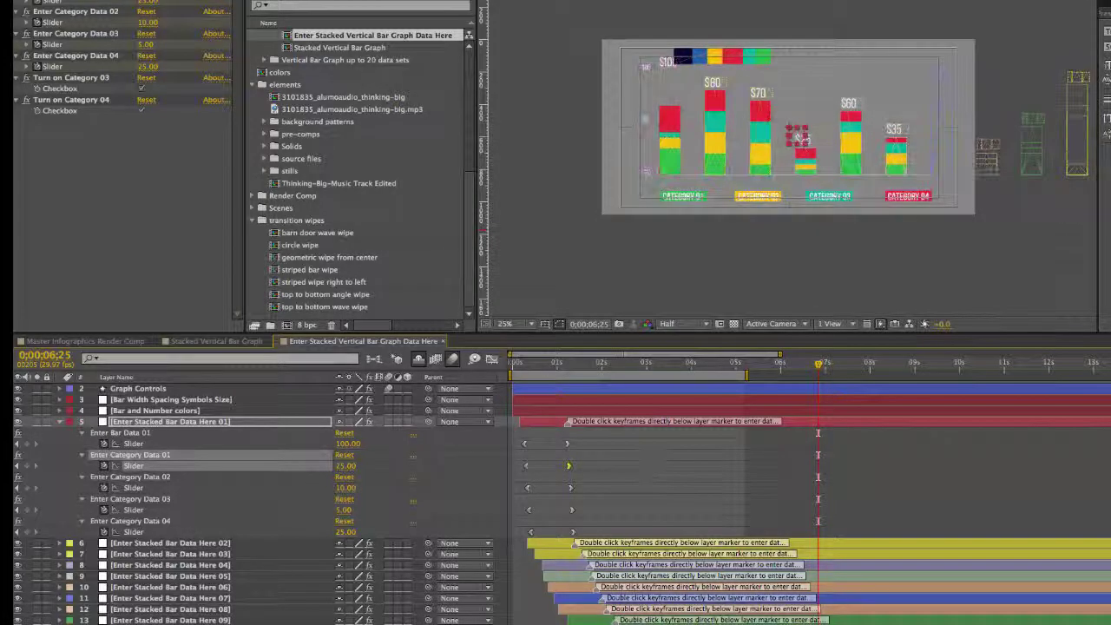
Step: Set the ending keyframe of the Enter Category Data 02 slider to 25
scroll(565, 452, "down", 5)
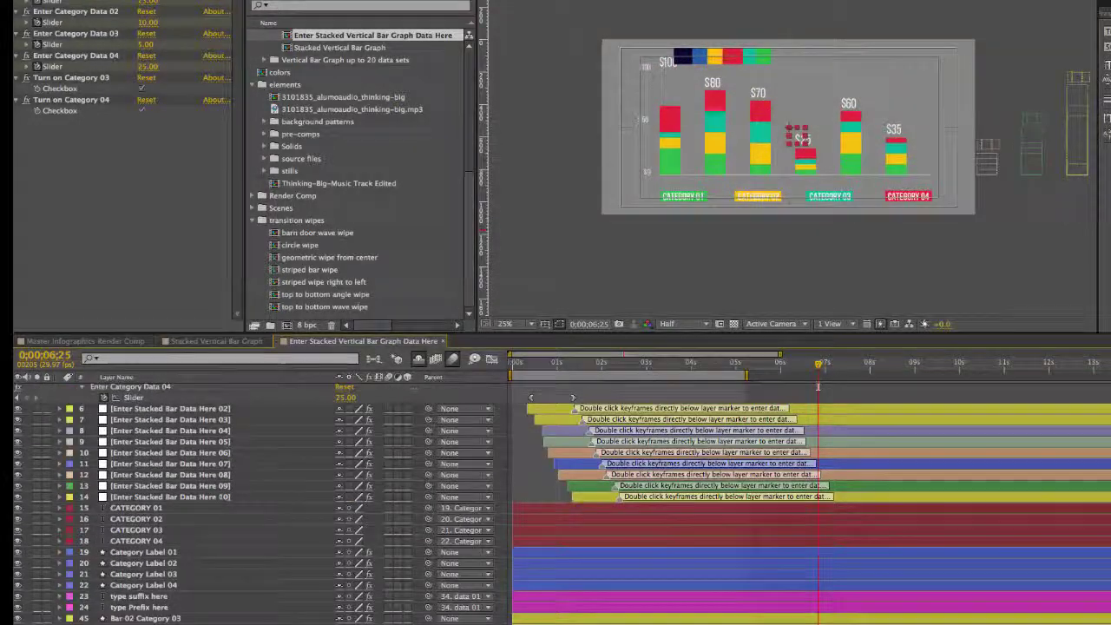
scroll(565, 452, "up", 4)
scroll(709, 495, "up", 1)
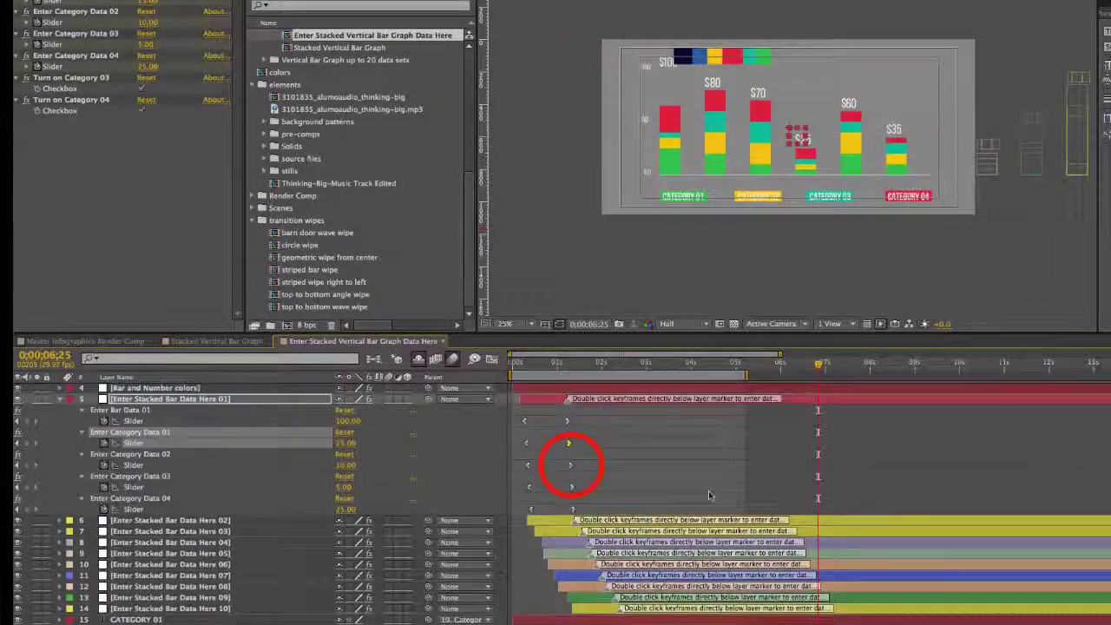
double_click(570, 465)
key("Return")
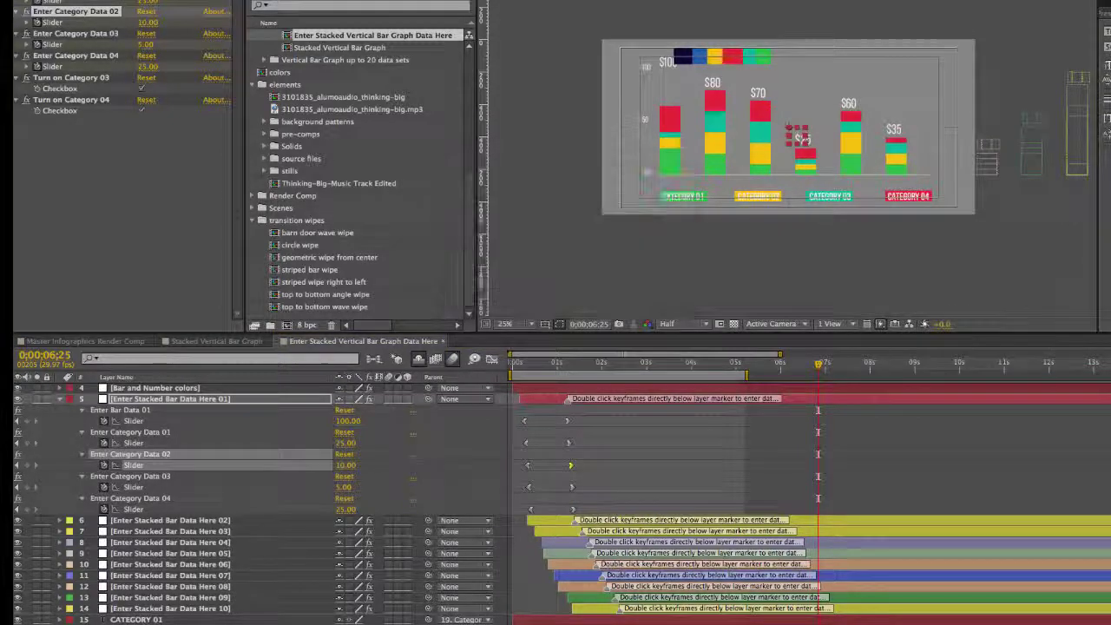
Step: Set the ending keyframe of the Enter Category Data 03 slider to 25 and select Enter Category Data 04
left_click(571, 486)
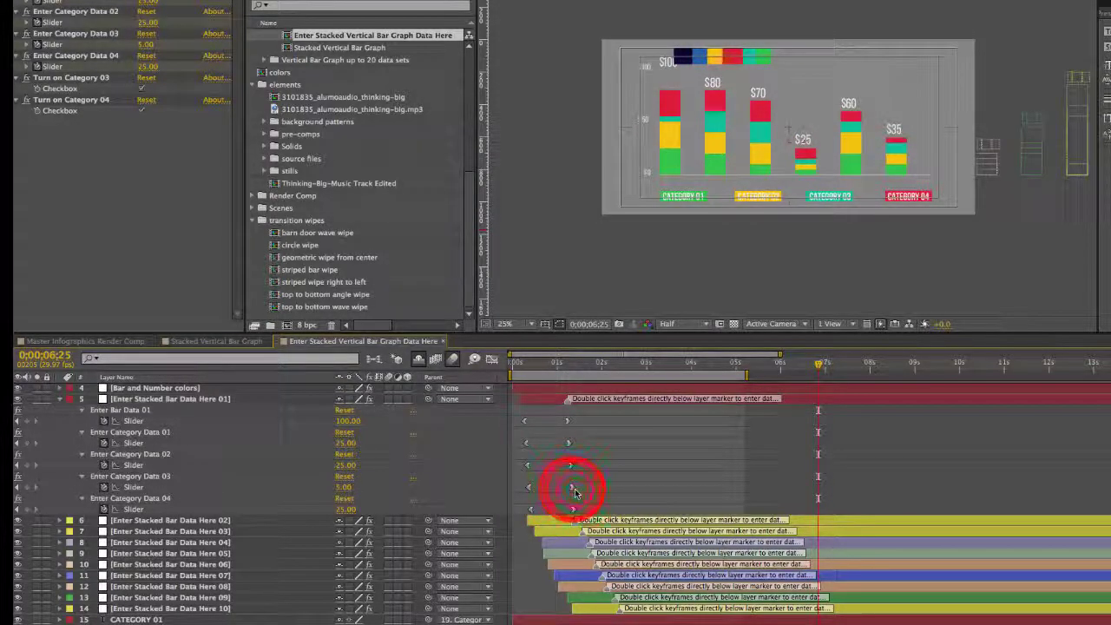
double_click(571, 487)
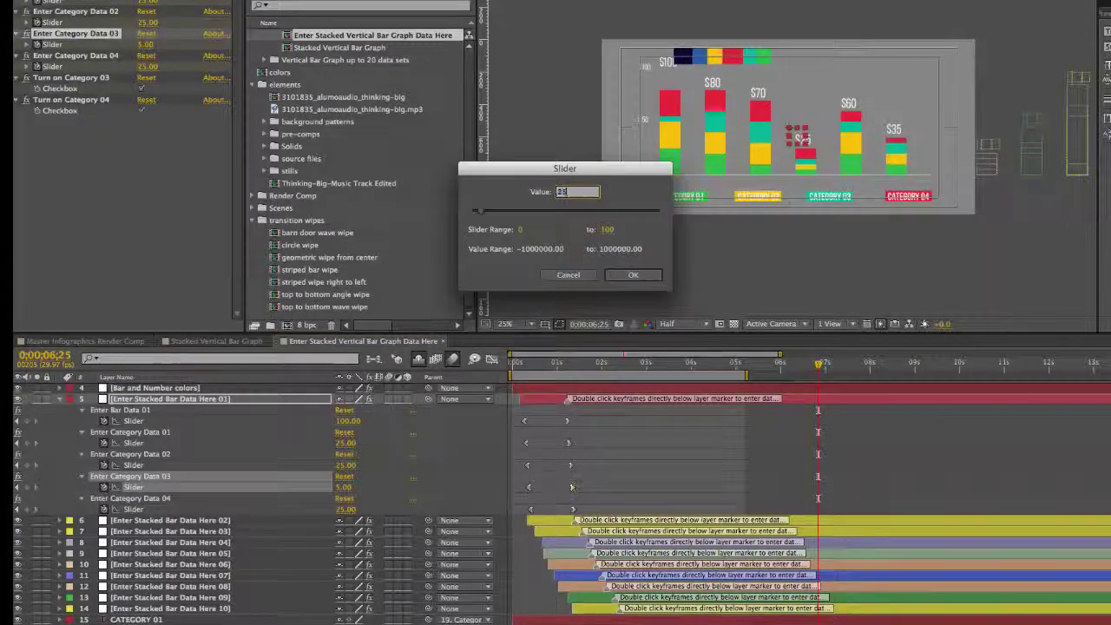
type("25")
key("Return")
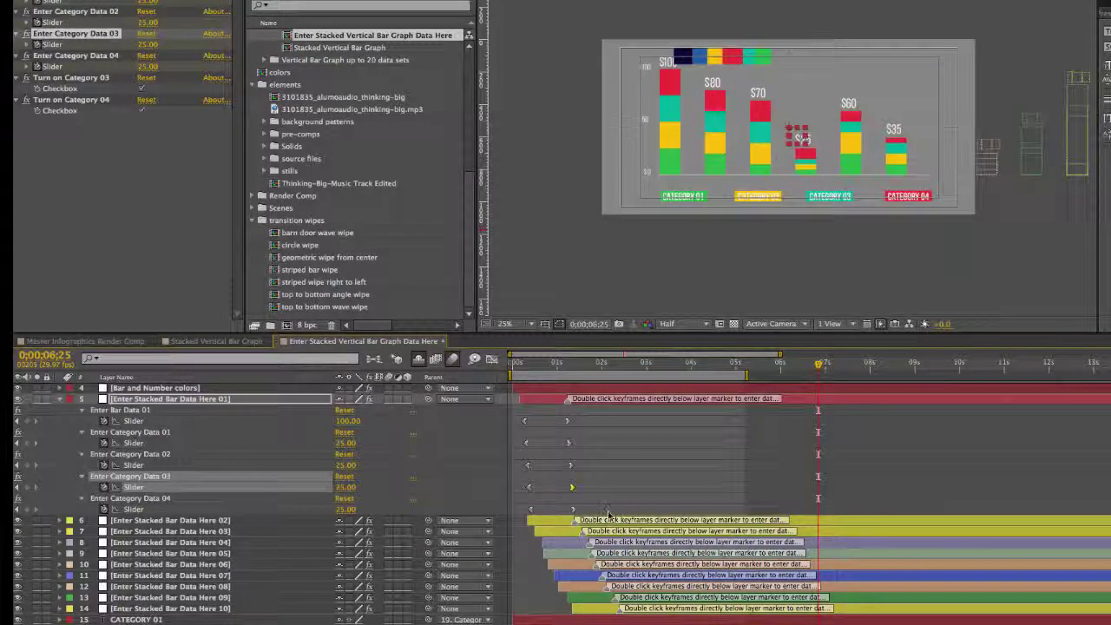
left_click(164, 500)
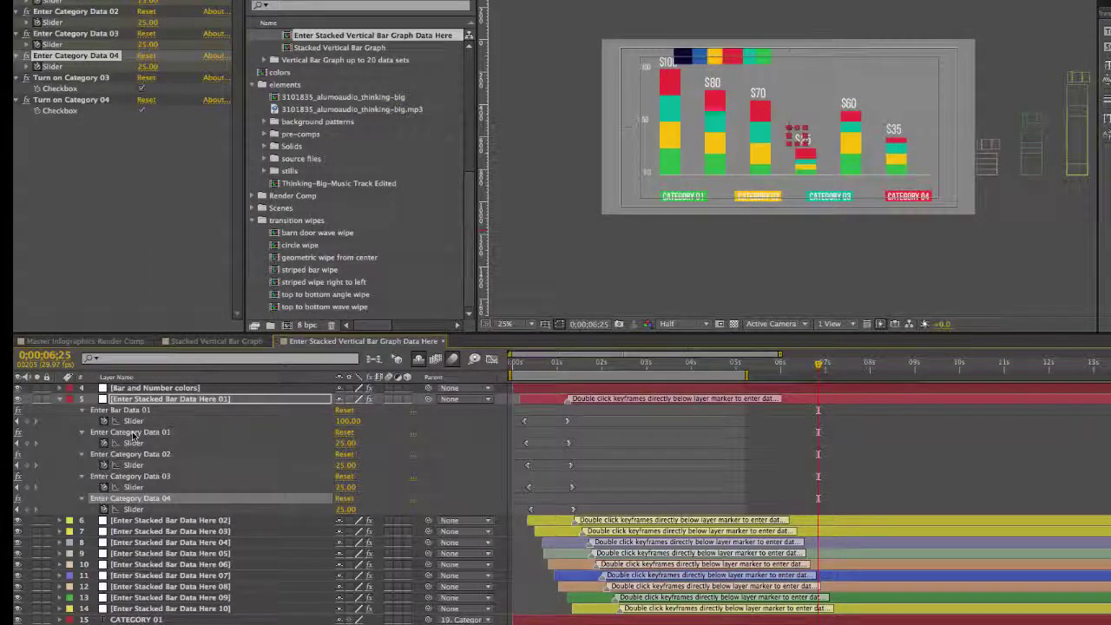
Step: Collapse the first bar data layer's keyframed properties and turn off Category 04 and Category 03 for that bar
left_click(146, 412)
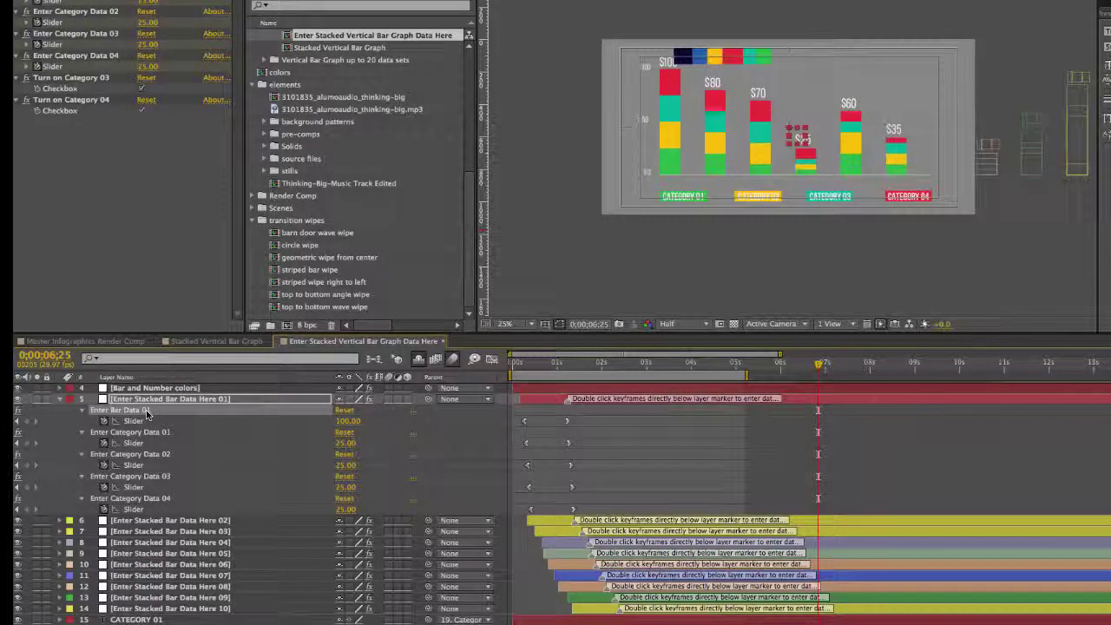
key("u")
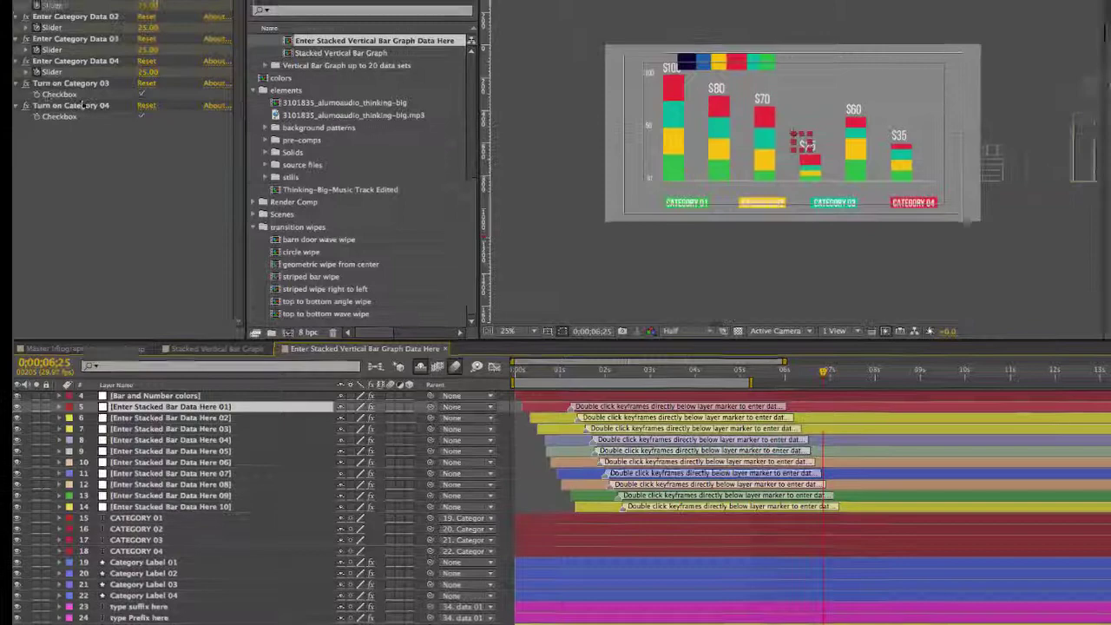
left_click(142, 110)
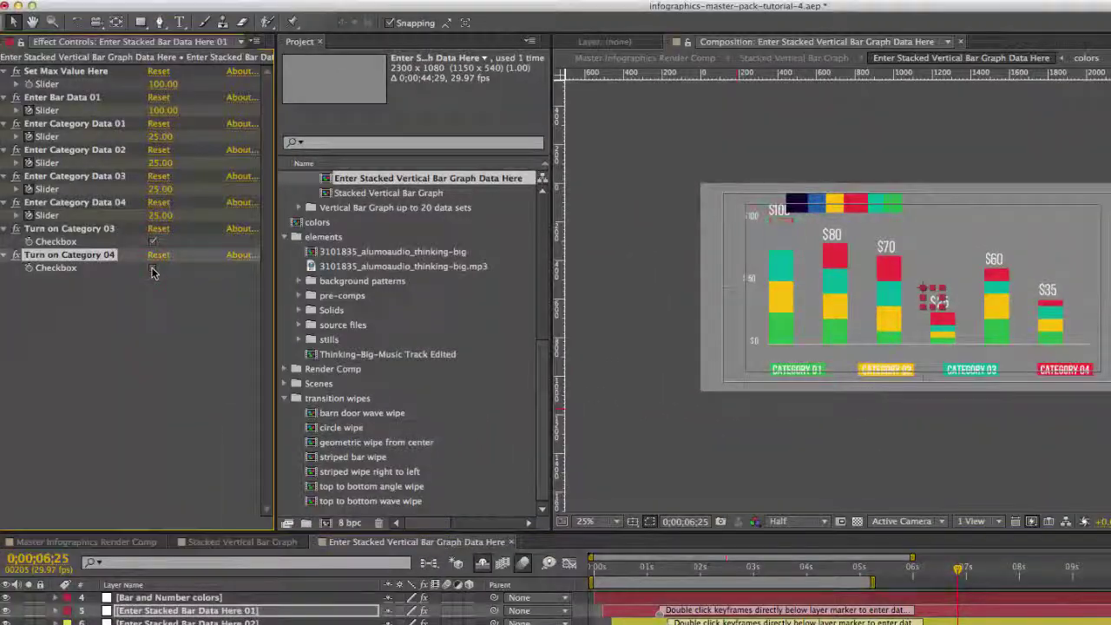
left_click(154, 246)
left_click(156, 240)
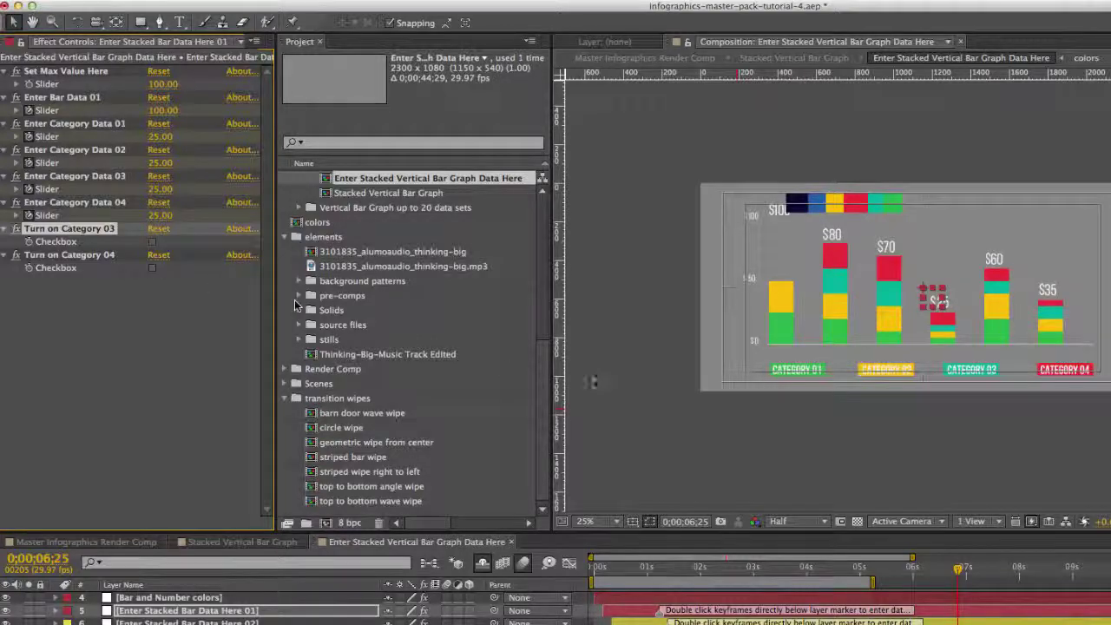
Step: Turn Category 03 and Category 04 back on for the Enter Stacked Bar Data Here 01 layer
left_click(201, 610)
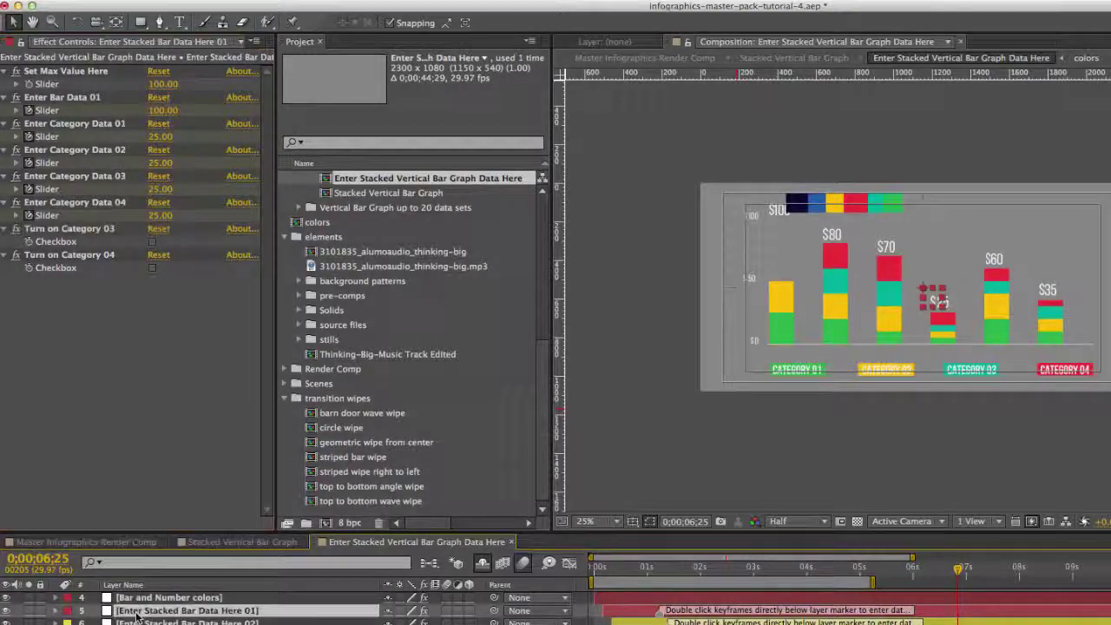
left_click(152, 242)
left_click(152, 268)
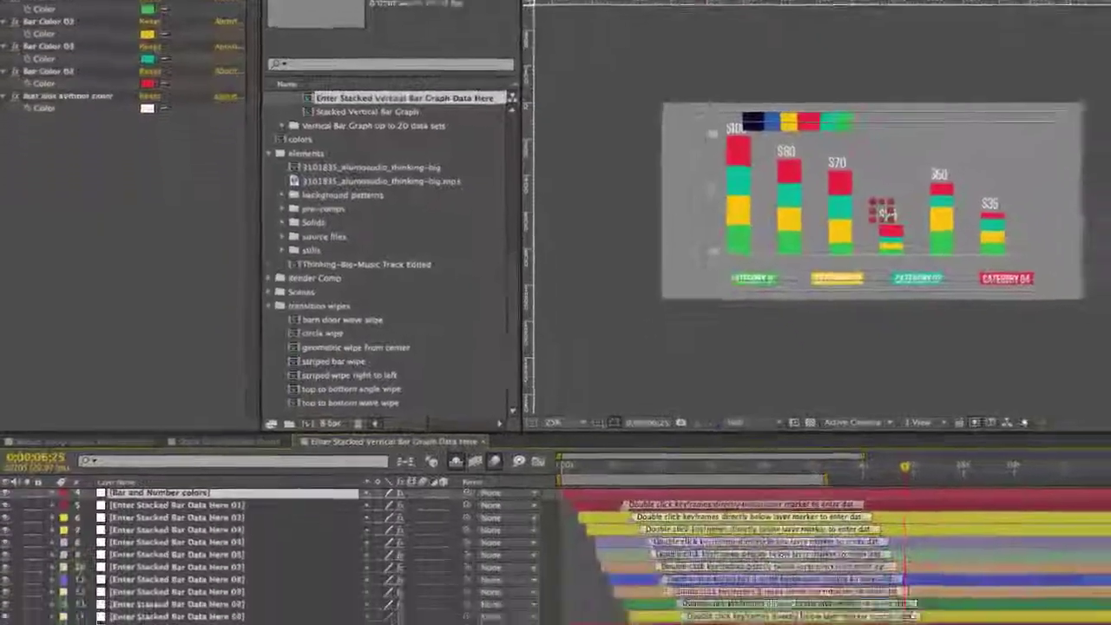
Step: Open the CATEGORY 01 text layer for editing and bring up its character formatting settings
left_click(139, 554)
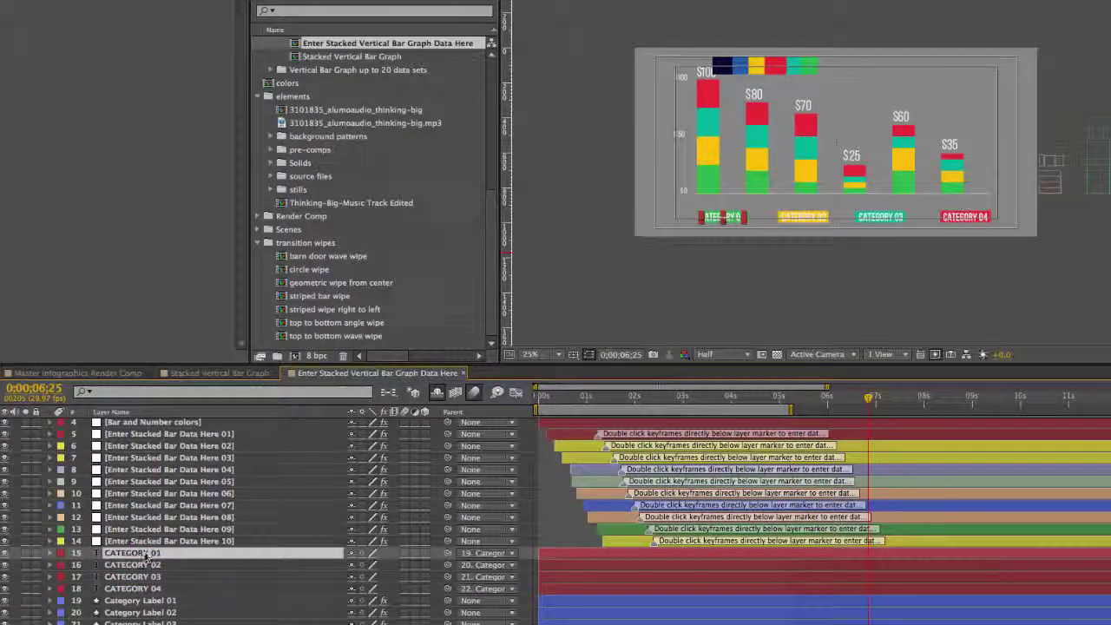
left_click(119, 556)
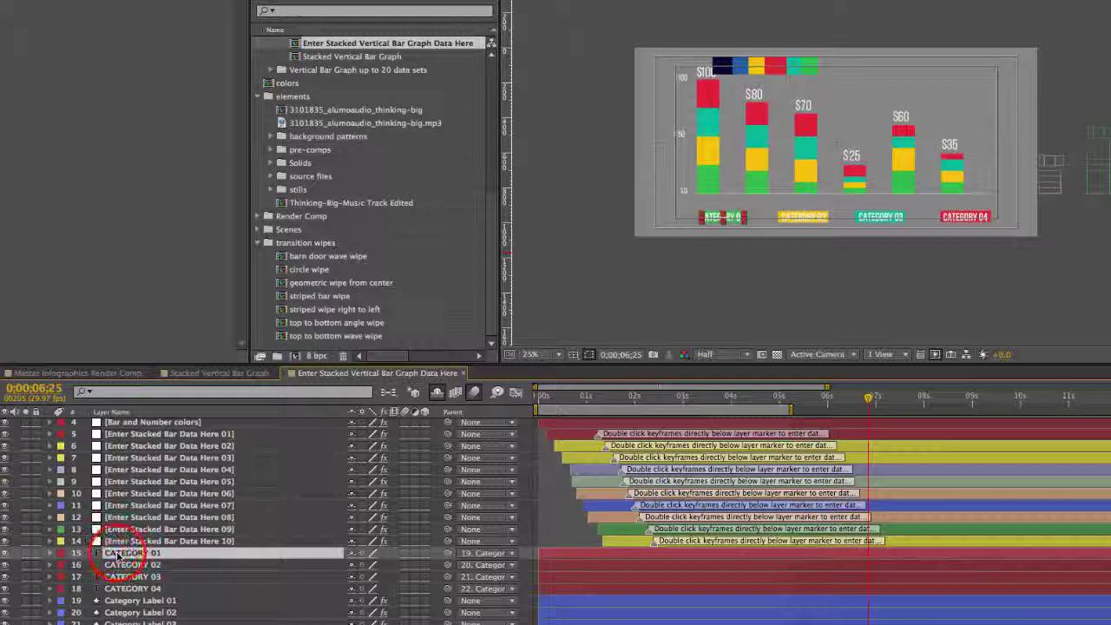
double_click(118, 555)
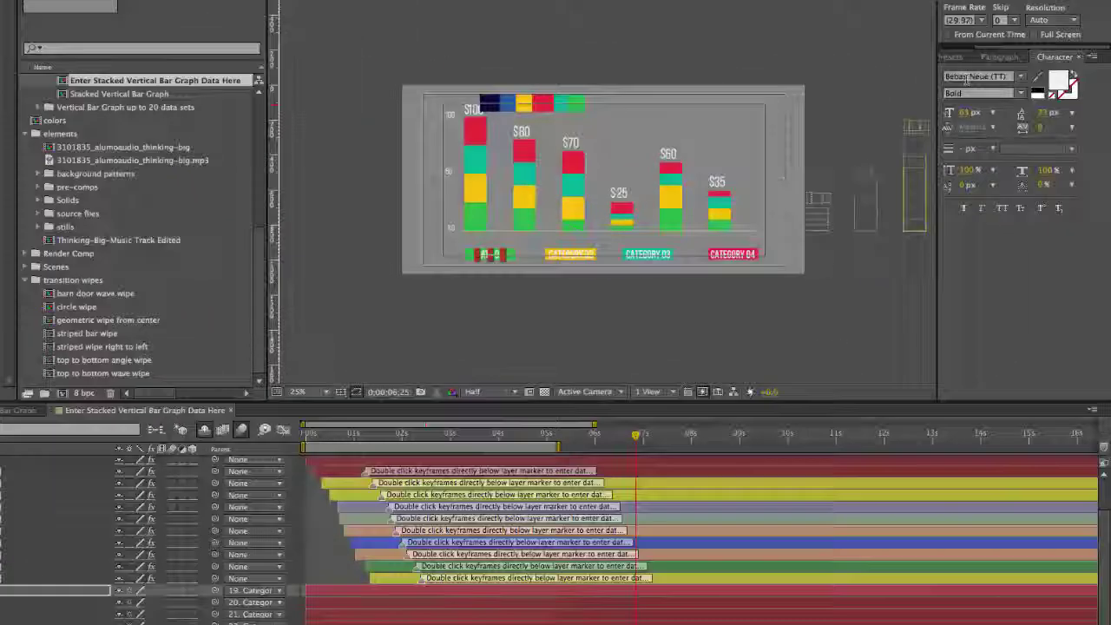
left_click(1051, 76)
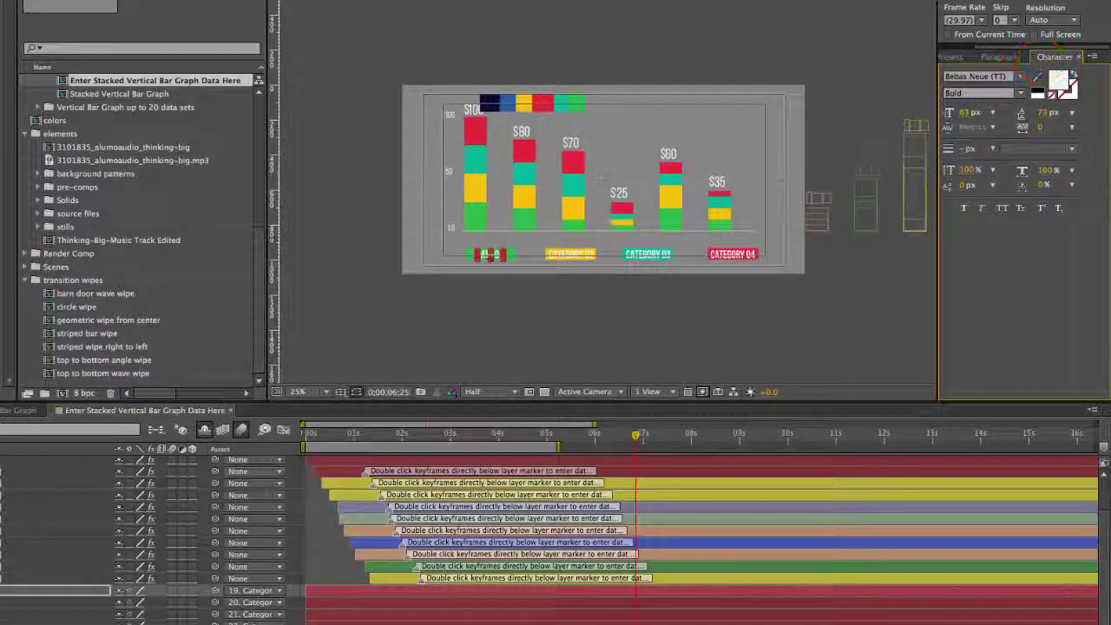